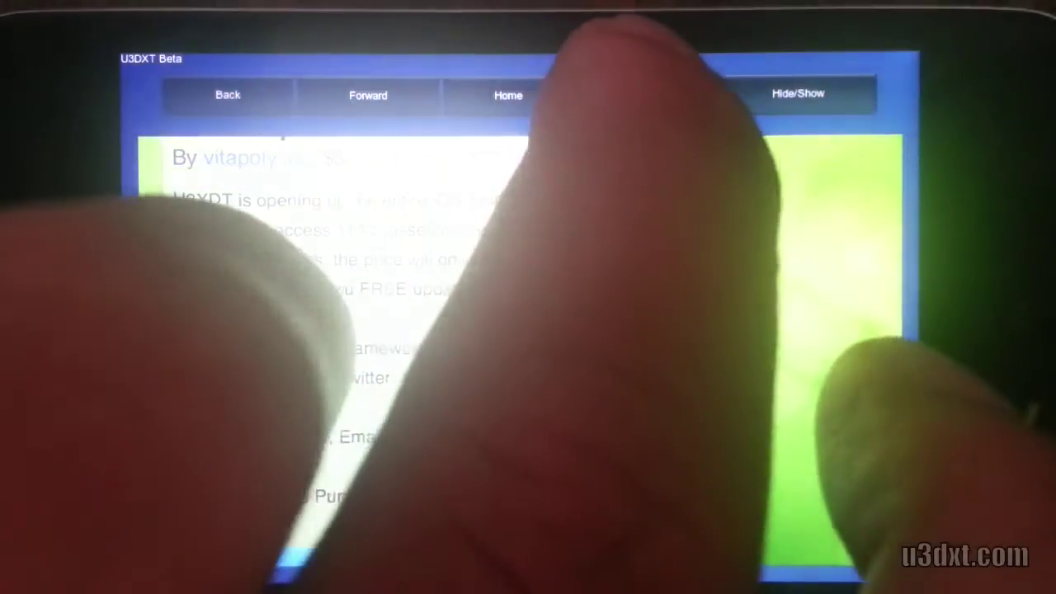
Search Google for reddit, open the result, then return to the U3DXT Asset Store page.
{"action": "left_click", "coordinate": [647, 94]}
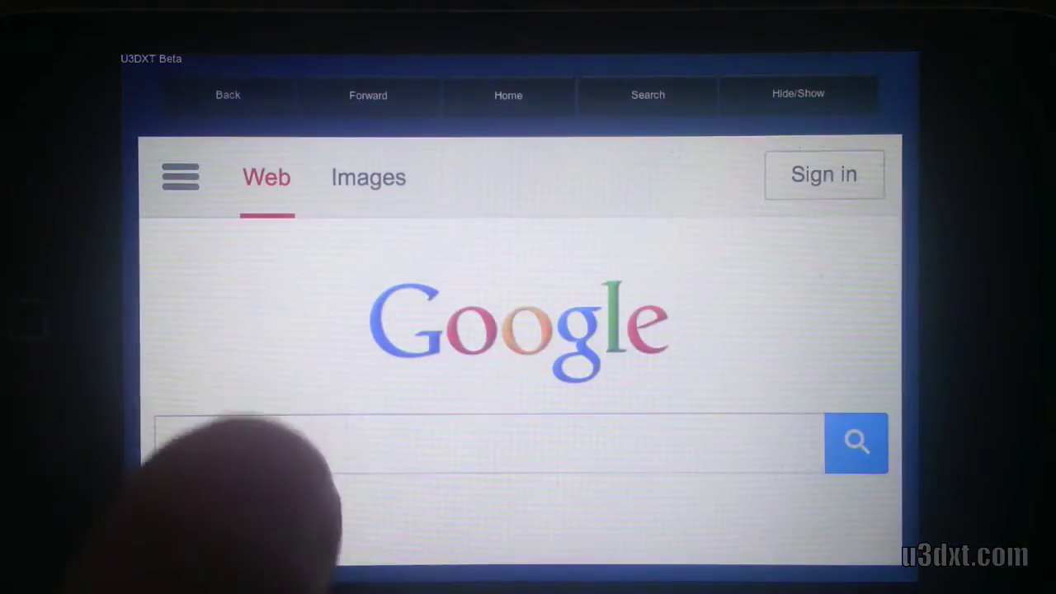
{"action": "left_click", "coordinate": [214, 441]}
{"action": "type", "text": "r"}
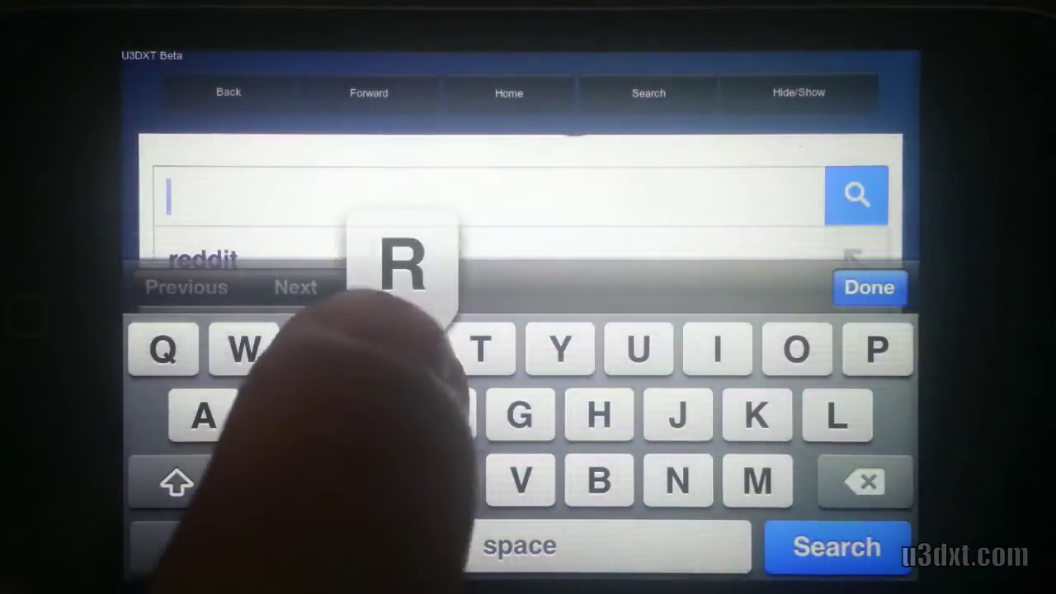
{"action": "type", "text": "ee"}
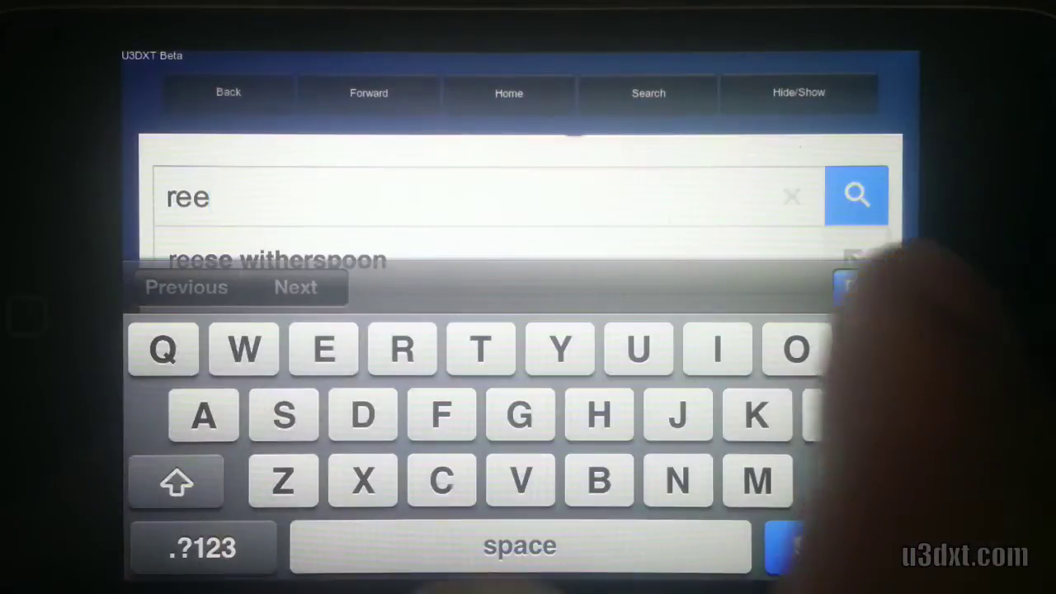
{"action": "key", "text": "BackSpace"}
{"action": "type", "text": "dd"}
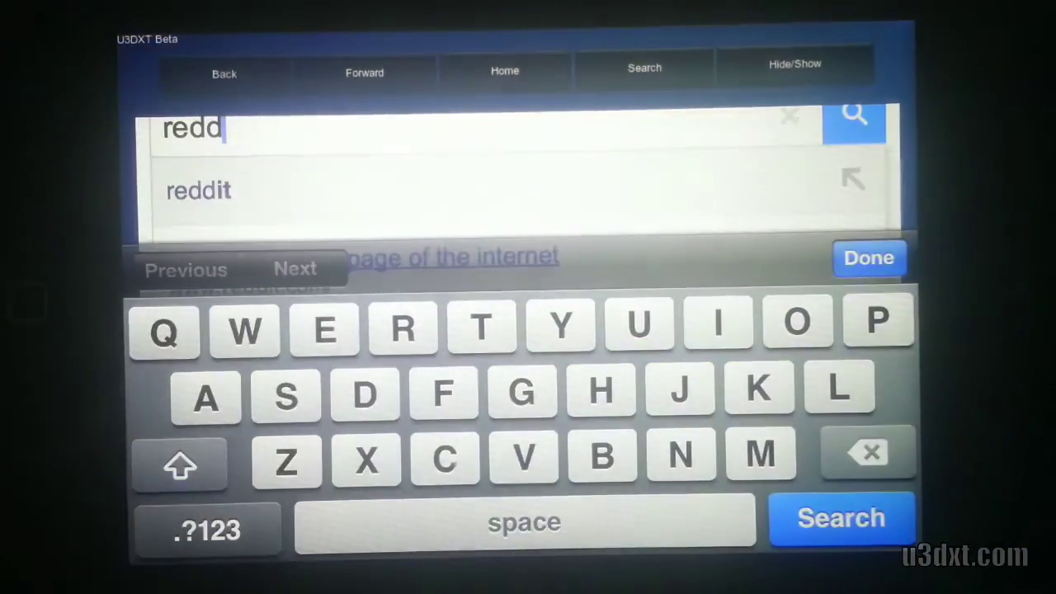
{"action": "left_click", "coordinate": [200, 189]}
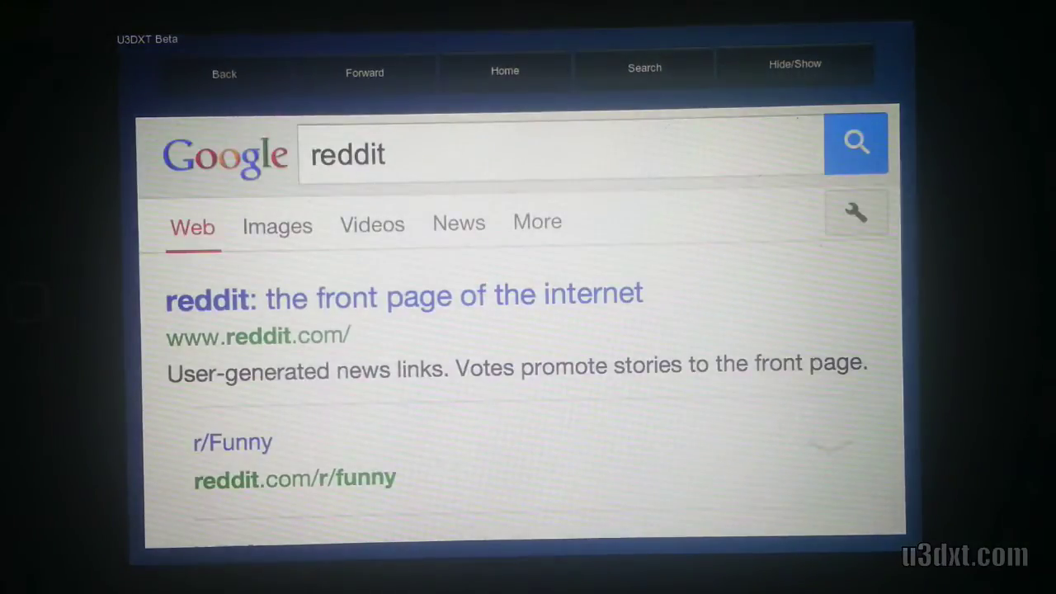
{"action": "left_click", "coordinate": [207, 299]}
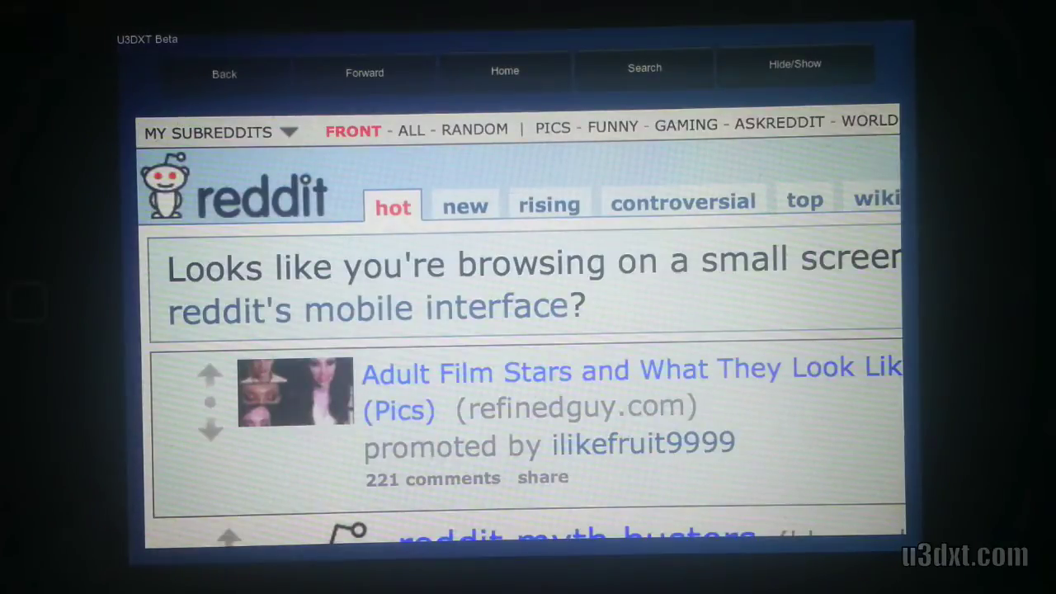
{"action": "left_click", "coordinate": [224, 73]}
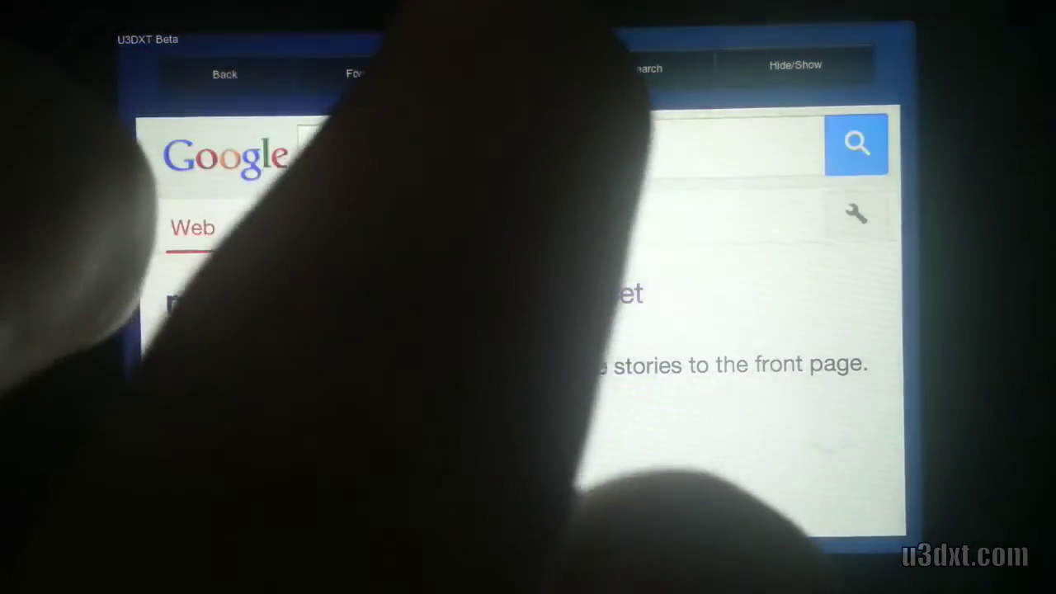
{"action": "left_click", "coordinate": [505, 71]}
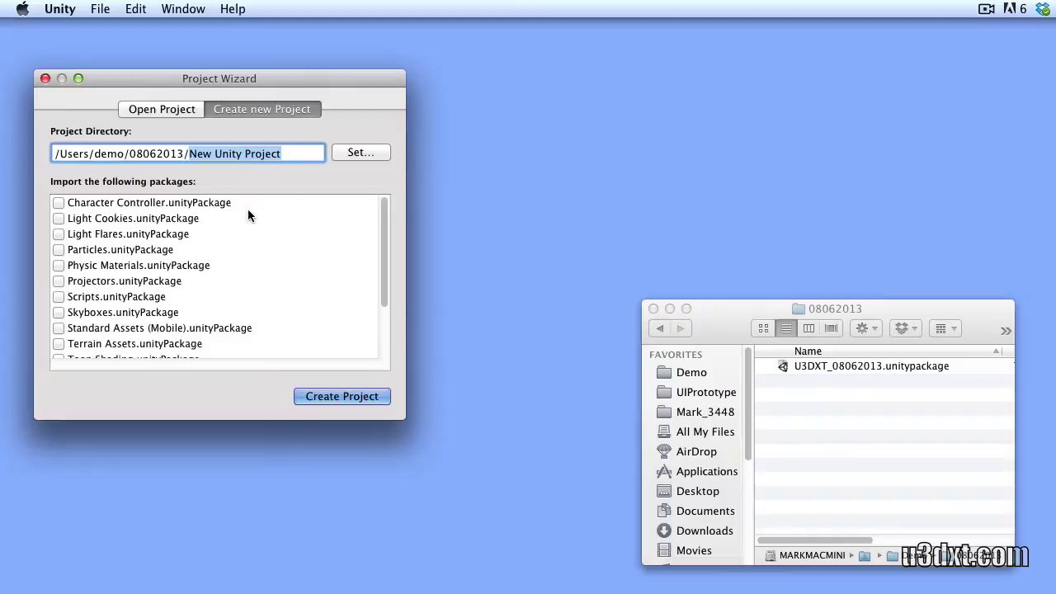
Create a new Unity project named WebViewExample.
{"action": "type", "text": "Web"}
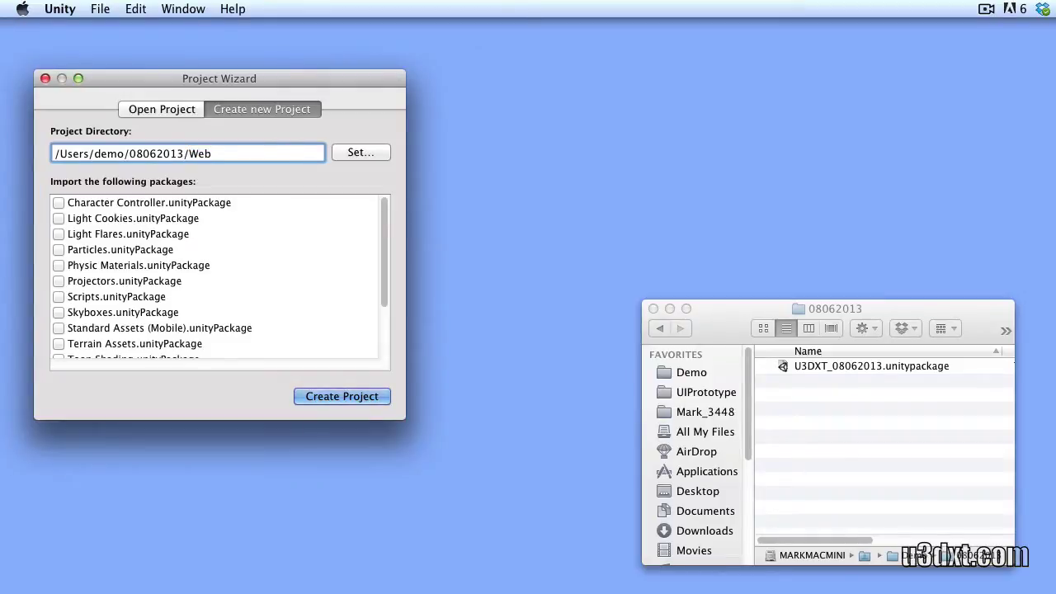
{"action": "type", "text": "ViewExample"}
{"action": "key", "text": "Return"}
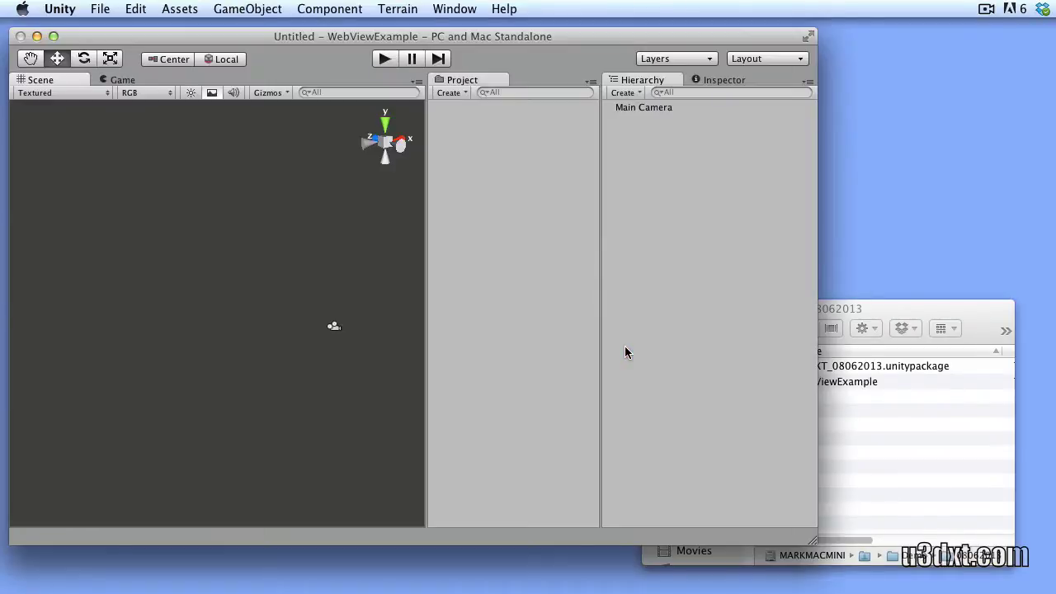
{"action": "left_click_drag", "start_coordinate": [265, 31], "coordinate": [272, 36]}
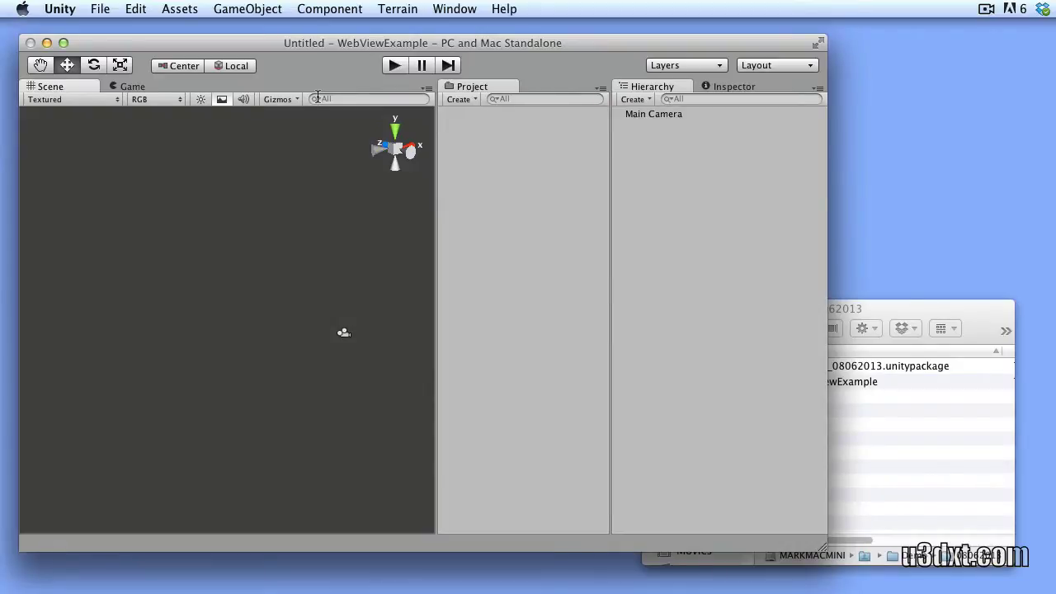
Import all files of the U3DXT .unitypackage into the project.
{"action": "left_click", "coordinate": [959, 444]}
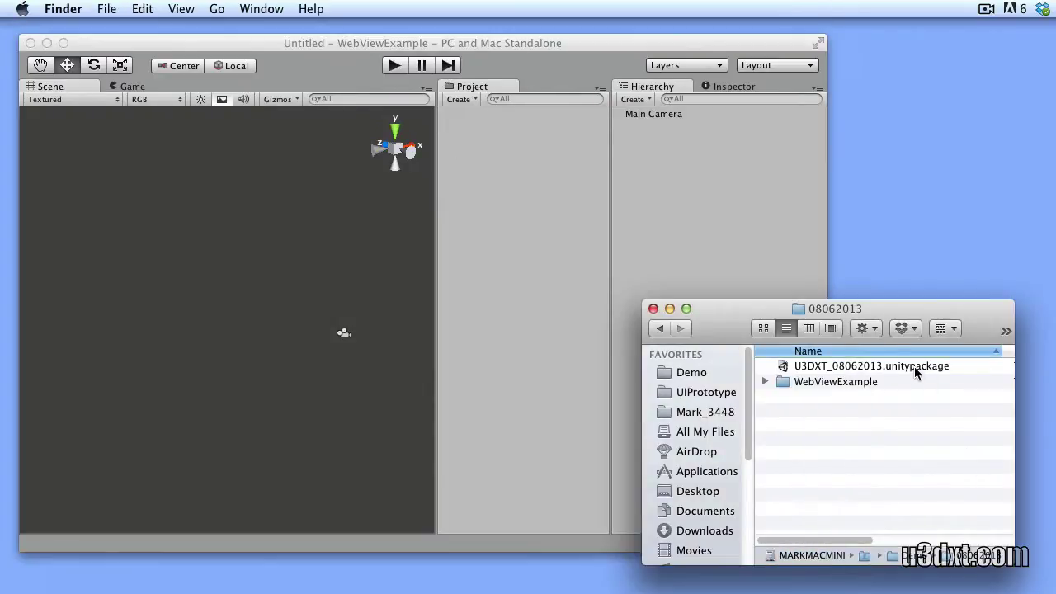
{"action": "double_click", "coordinate": [914, 366]}
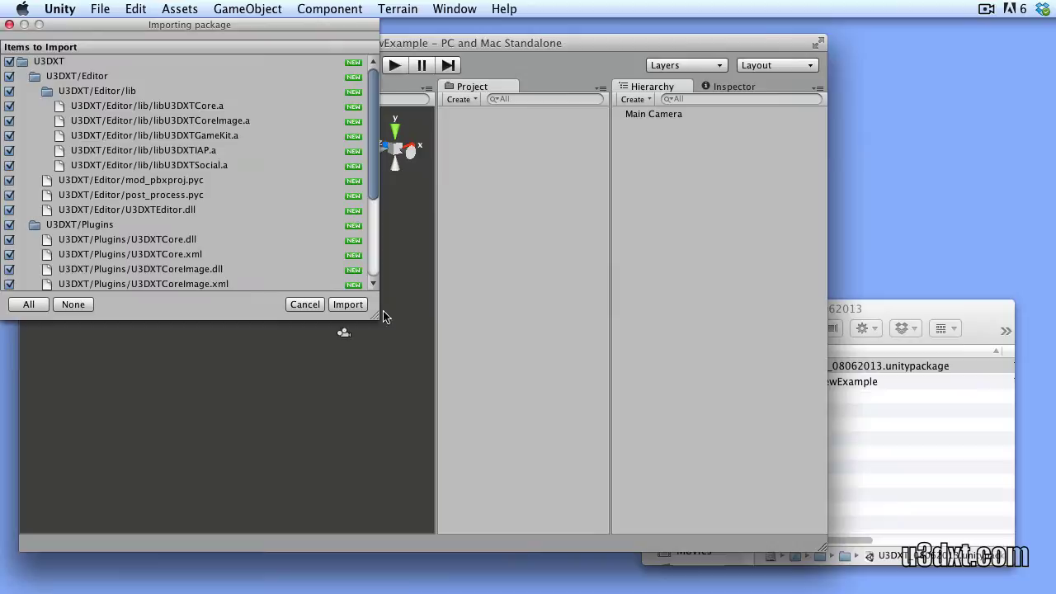
{"action": "left_click", "coordinate": [347, 308]}
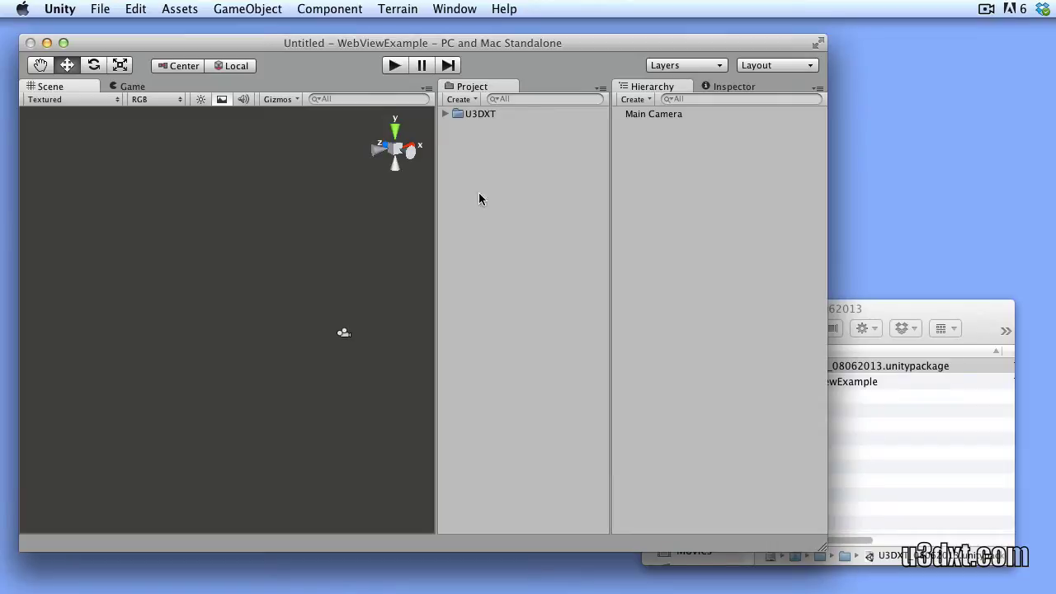
Drag the WebView prefab from U3DXT > Prefabs into the scene Hierarchy.
{"action": "left_click", "coordinate": [477, 116]}
{"action": "key", "text": "Right"}
{"action": "key", "text": "Down"}
{"action": "key", "text": "Down"}
{"action": "key", "text": "Down"}
{"action": "key", "text": "Right"}
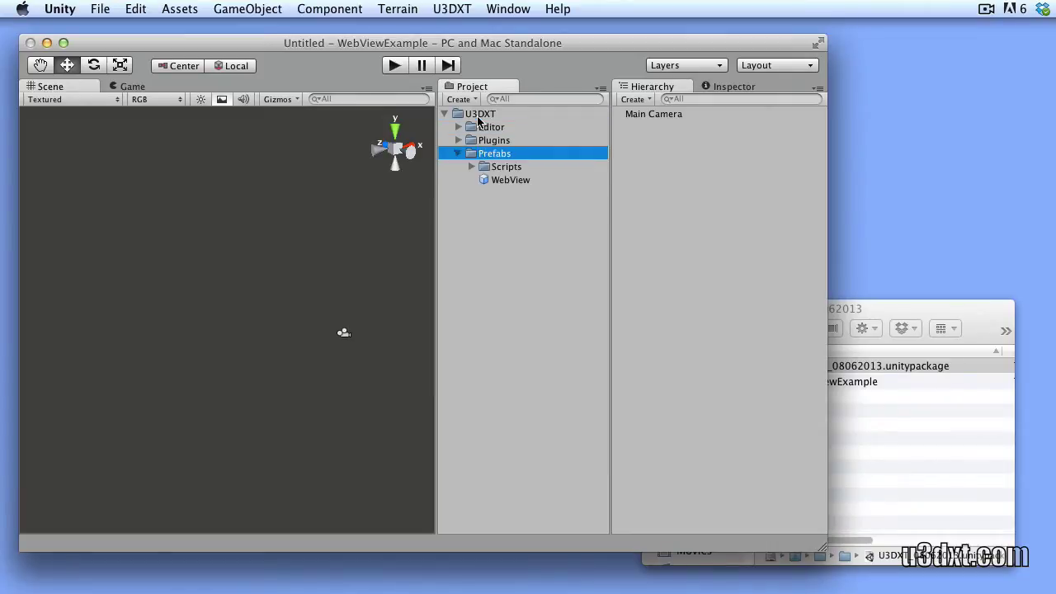
{"action": "key", "text": "Down"}
{"action": "key", "text": "Down"}
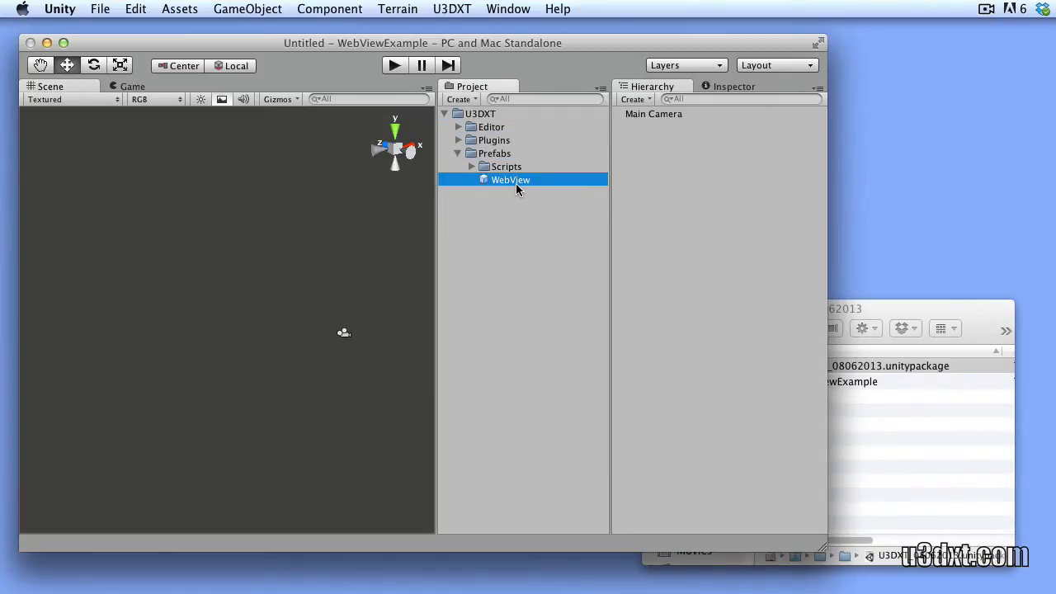
{"action": "left_click_drag", "start_coordinate": [510, 179], "coordinate": [662, 213]}
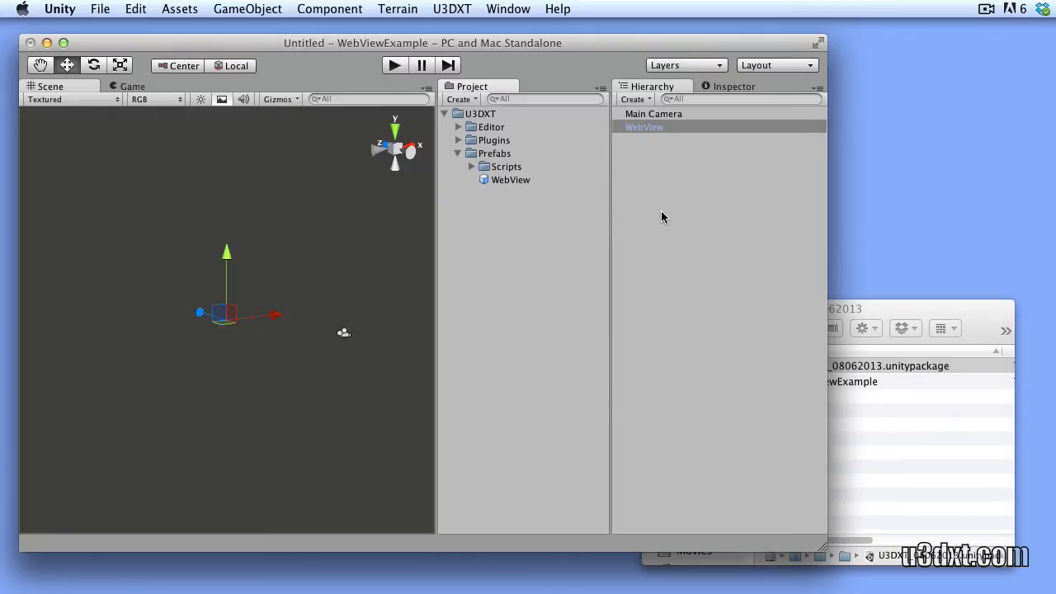
Inspect the WebView's home URL and its location 10, 50 and size 460×260.
{"action": "left_click", "coordinate": [711, 136]}
{"action": "left_click", "coordinate": [718, 127]}
{"action": "left_click", "coordinate": [739, 88]}
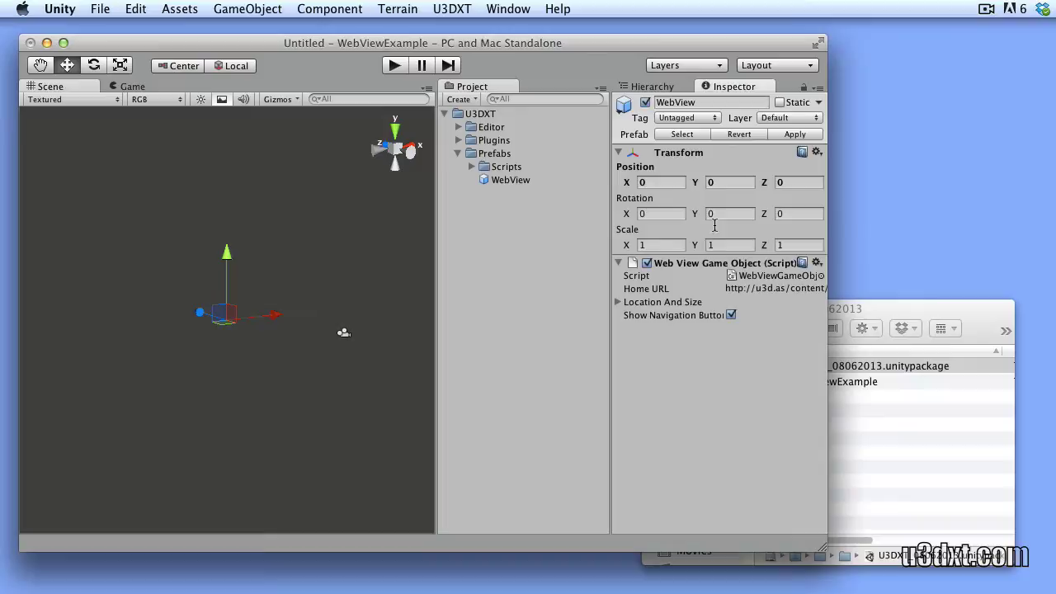
{"action": "left_click", "coordinate": [757, 288]}
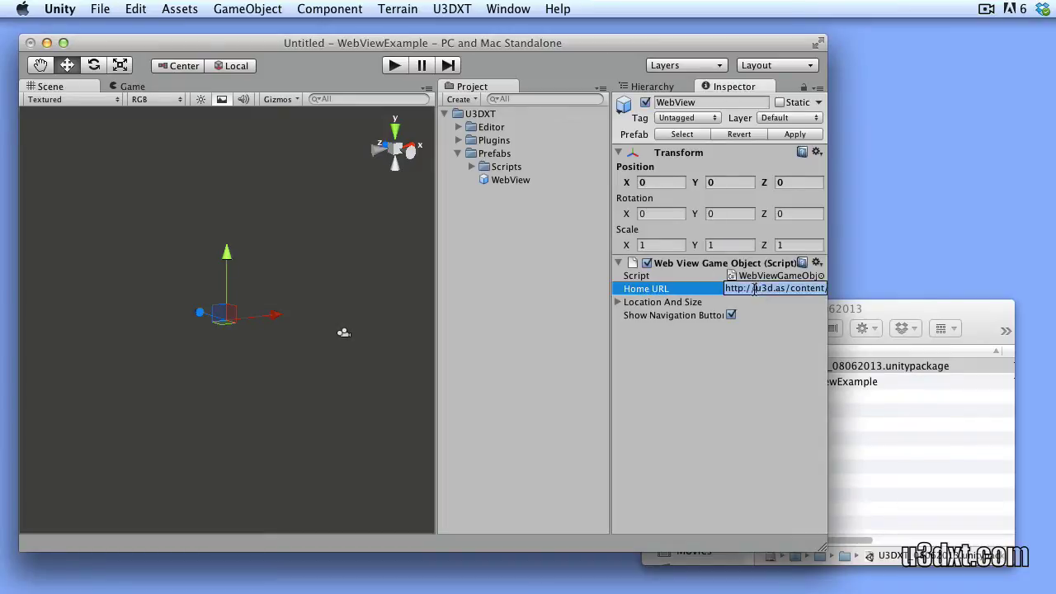
{"action": "left_click", "coordinate": [627, 306]}
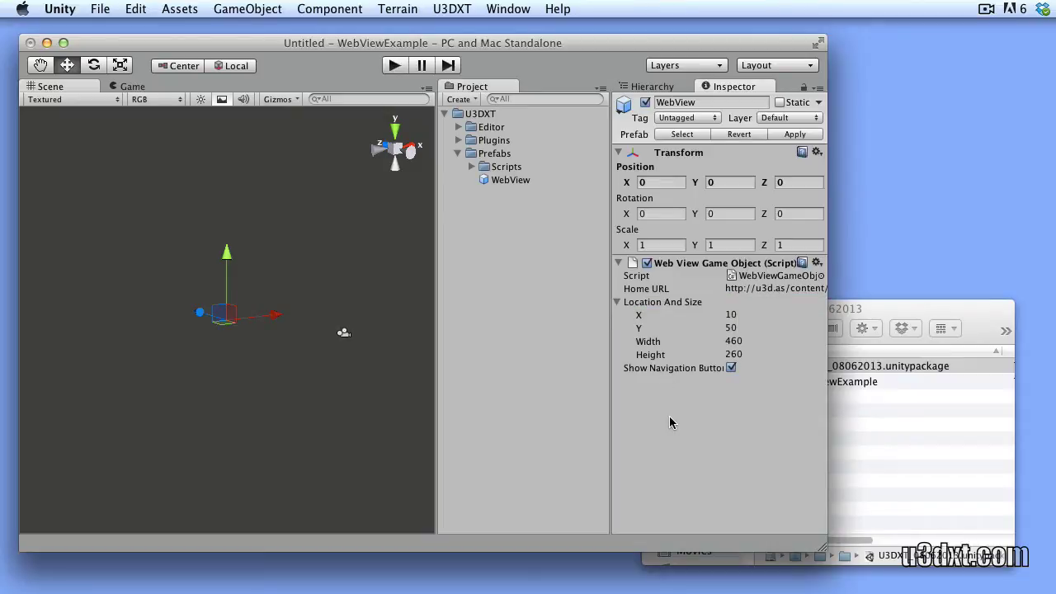
Switch the build target to iOS with Symlink Unity libraries enabled.
{"action": "left_click", "coordinate": [102, 10]}
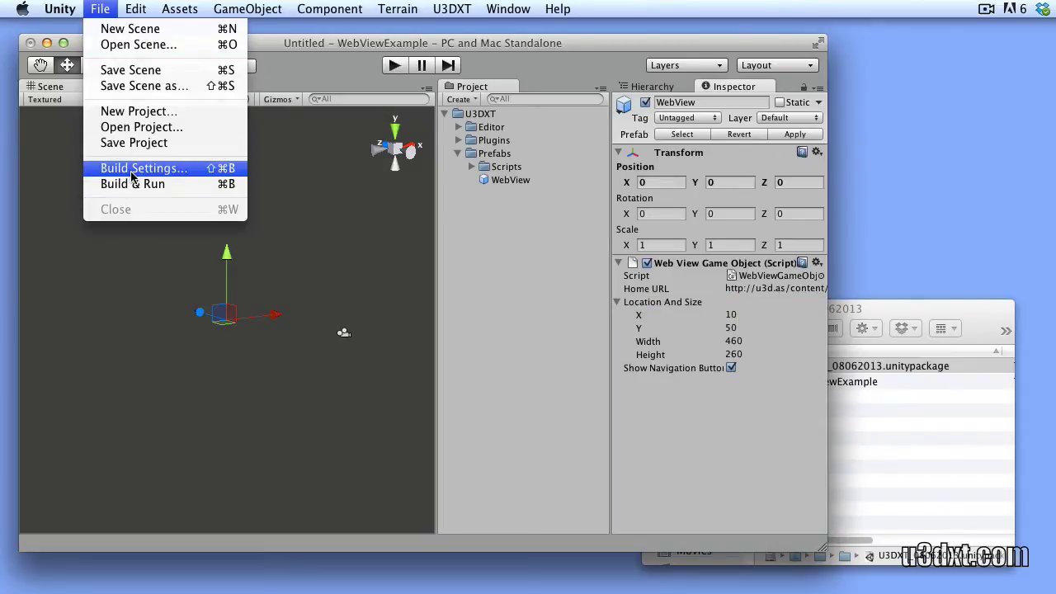
{"action": "left_click", "coordinate": [132, 169]}
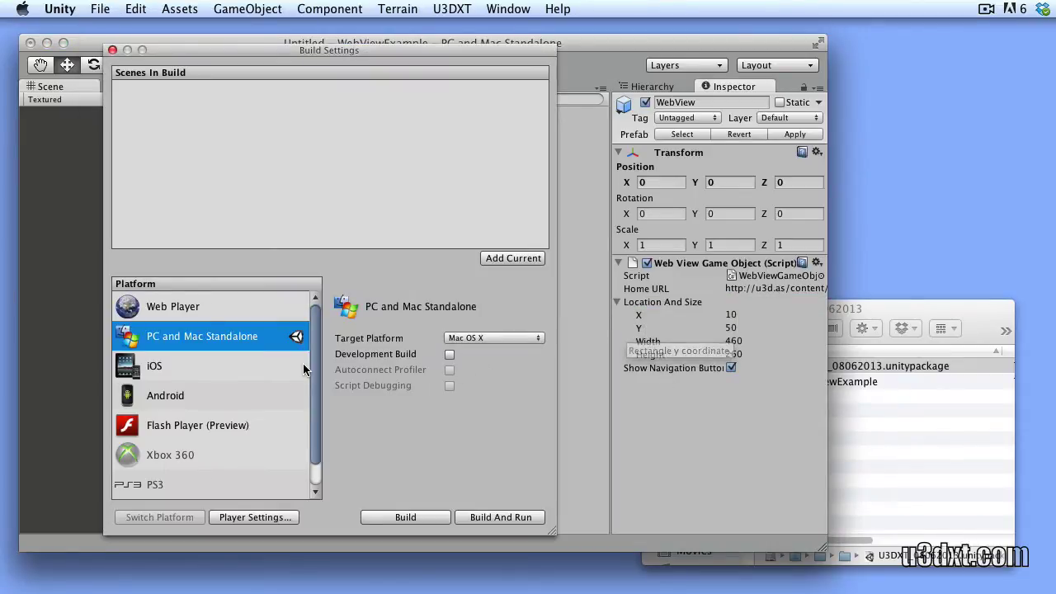
{"action": "left_click", "coordinate": [209, 366]}
{"action": "left_click", "coordinate": [450, 339]}
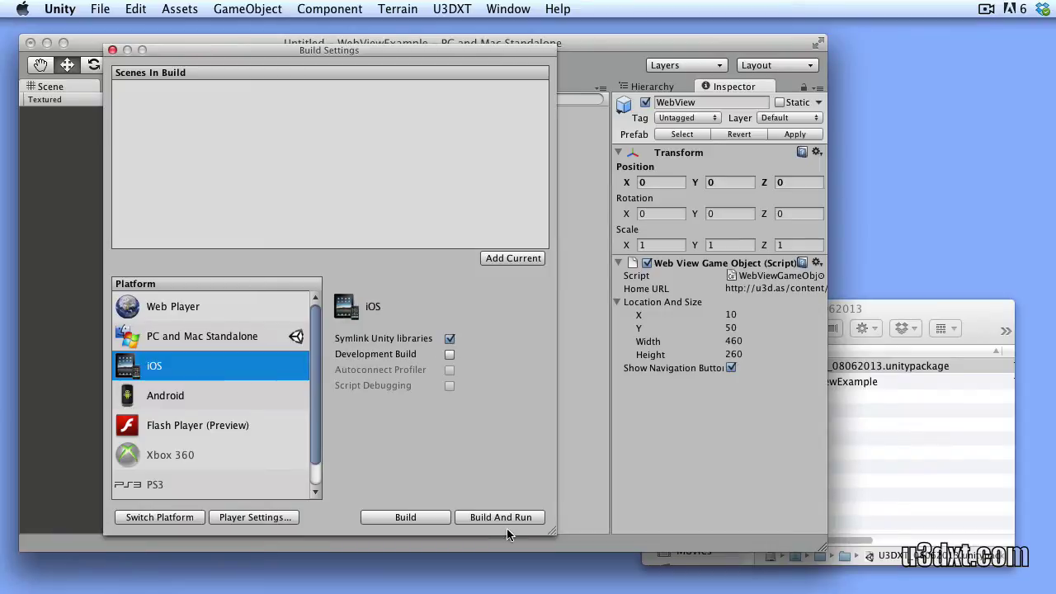
Set Landscape Right orientation and bundle identifier com.vitapoly.webviewtexample in Player Settings.
{"action": "left_click", "coordinate": [261, 517]}
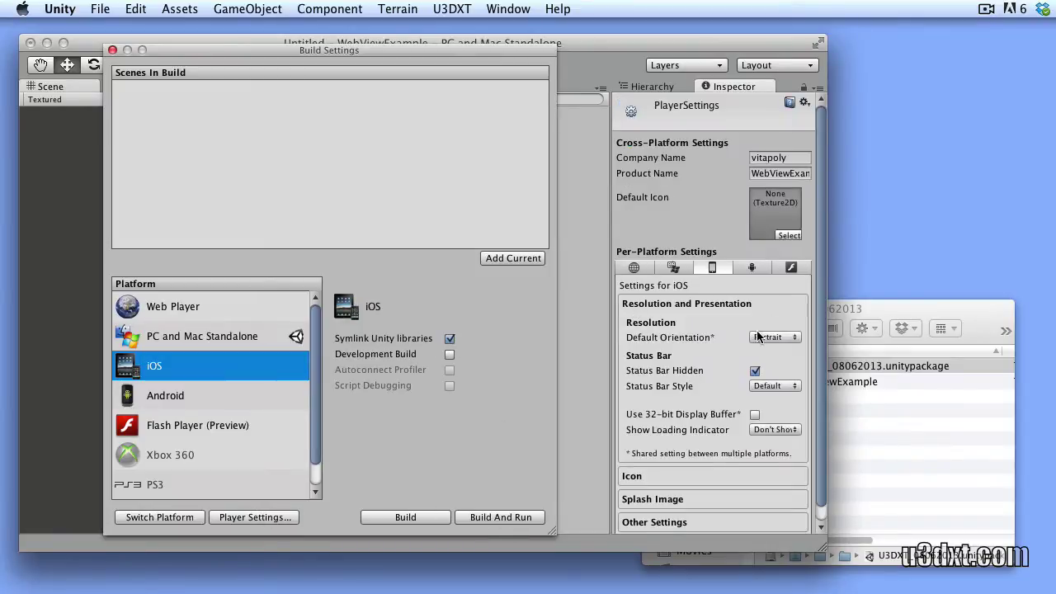
{"action": "scroll", "coordinate": [758, 334], "scroll_direction": "down", "scroll_amount": 2}
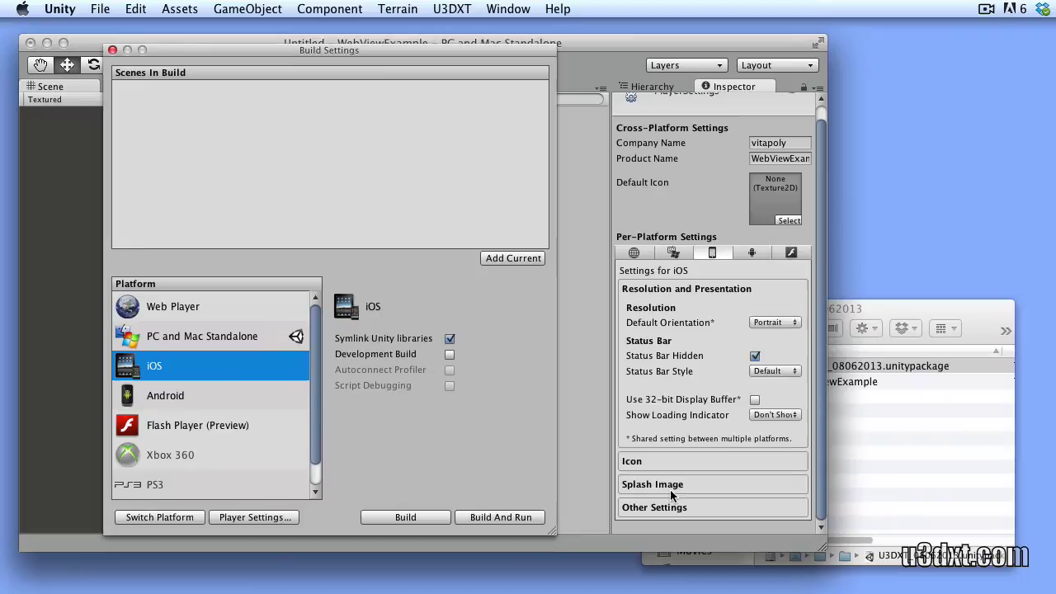
{"action": "left_click", "coordinate": [775, 322]}
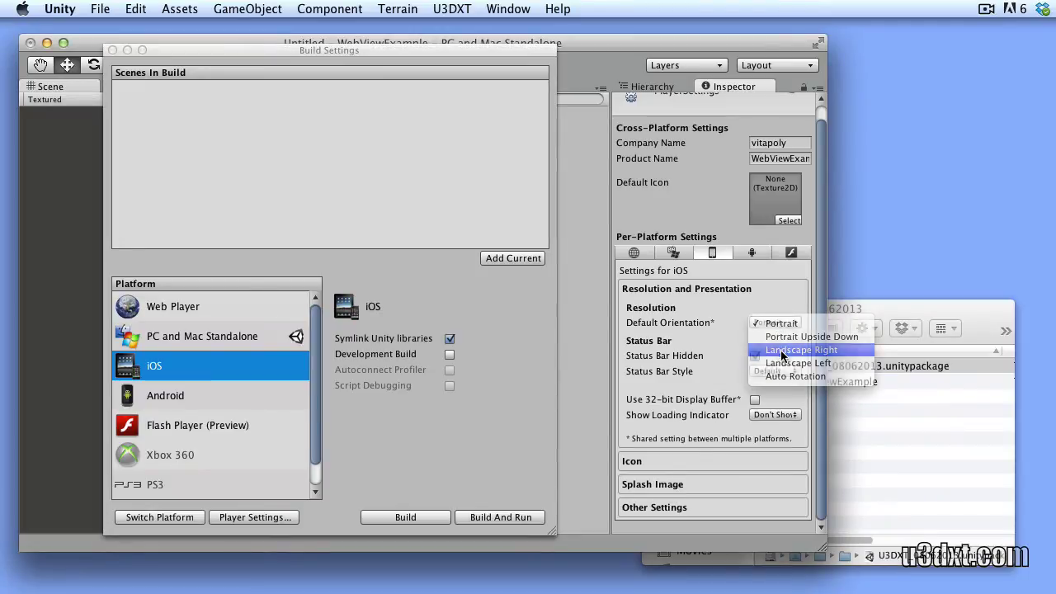
{"action": "left_click", "coordinate": [781, 351]}
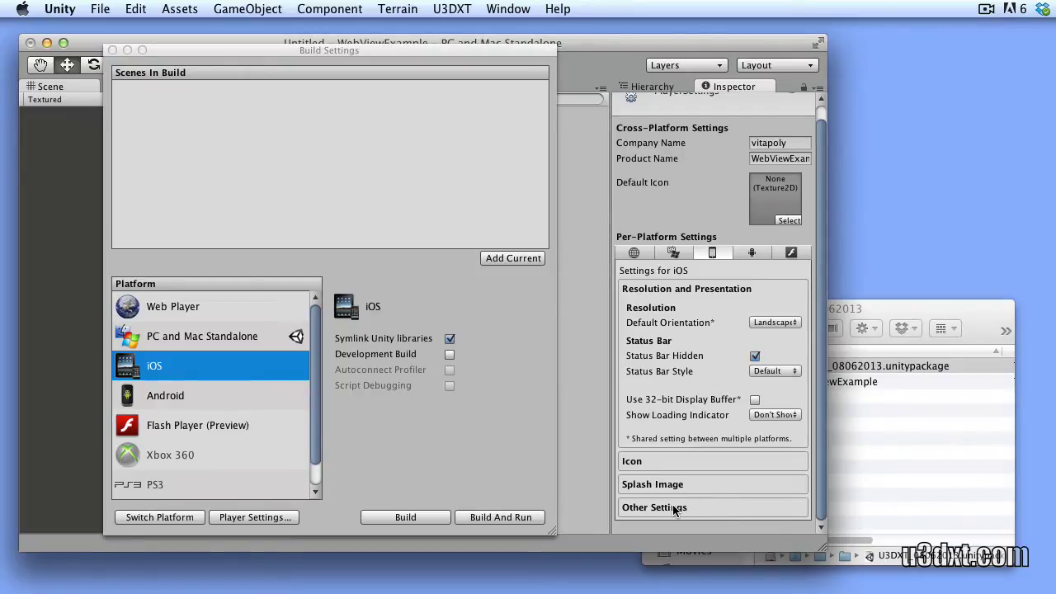
{"action": "left_click", "coordinate": [714, 503]}
{"action": "scroll", "coordinate": [714, 475], "scroll_direction": "down", "scroll_amount": 2}
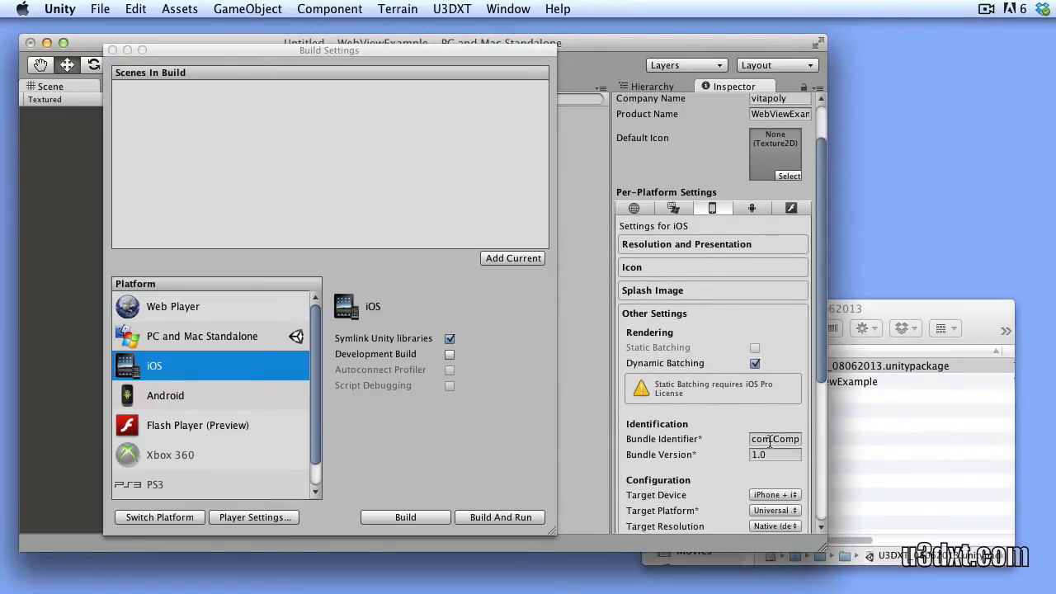
{"action": "left_click_drag", "start_coordinate": [784, 439], "coordinate": [849, 437]}
{"action": "type", "text": "vit"}
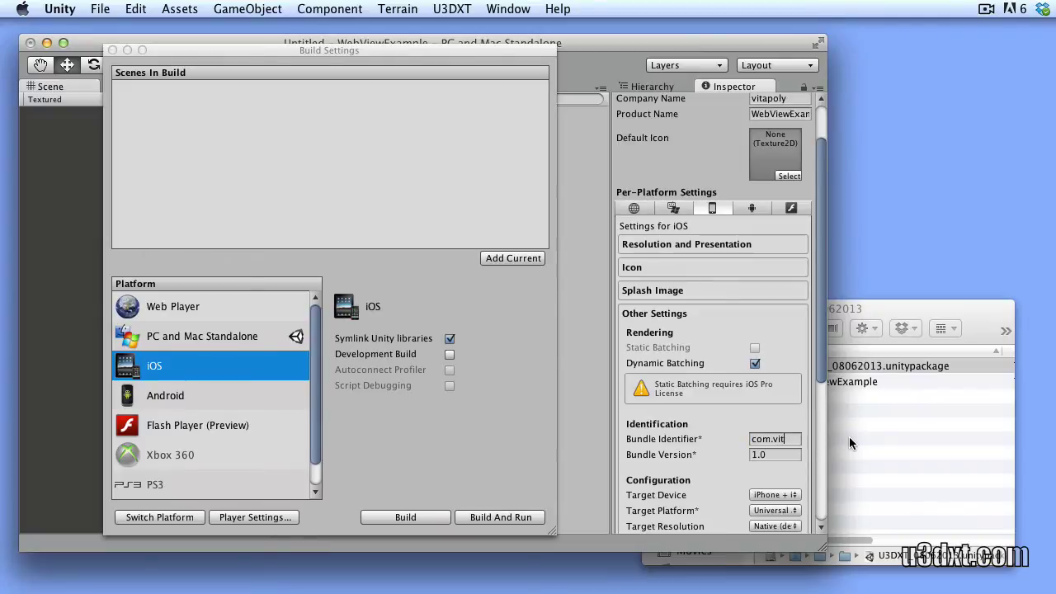
{"action": "type", "text": "apoly.webviewtexample"}
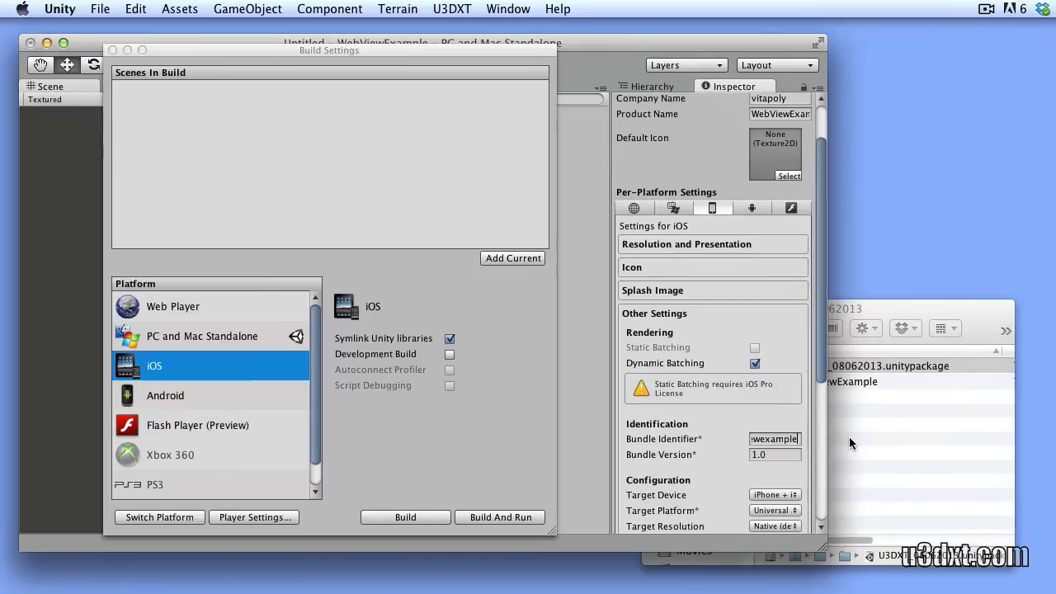
Build and run the project, saving the build as 'build'.
{"action": "scroll", "coordinate": [726, 462], "scroll_direction": "down", "scroll_amount": 5}
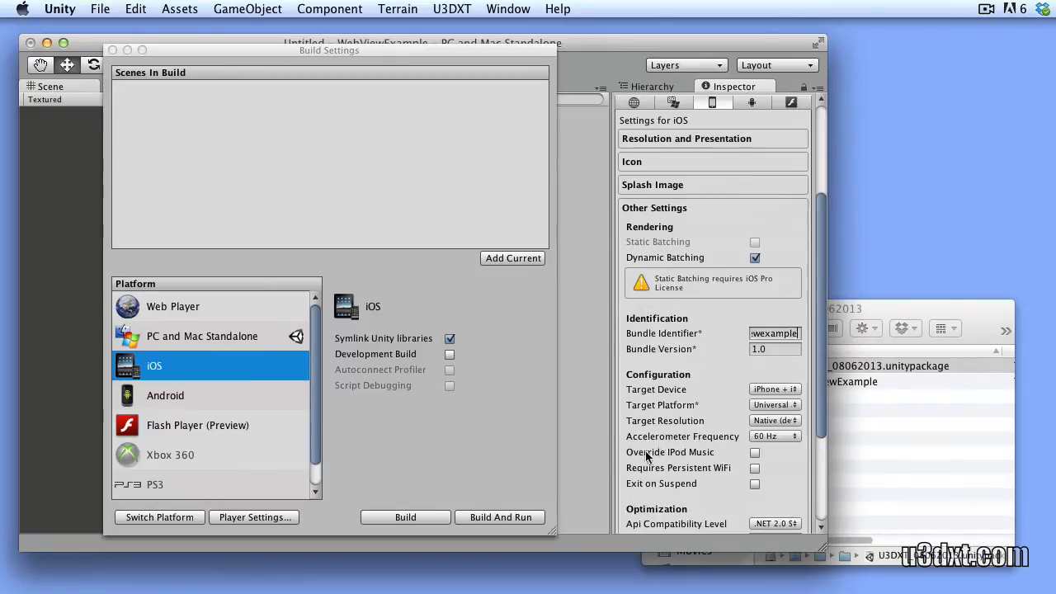
{"action": "left_click", "coordinate": [498, 517]}
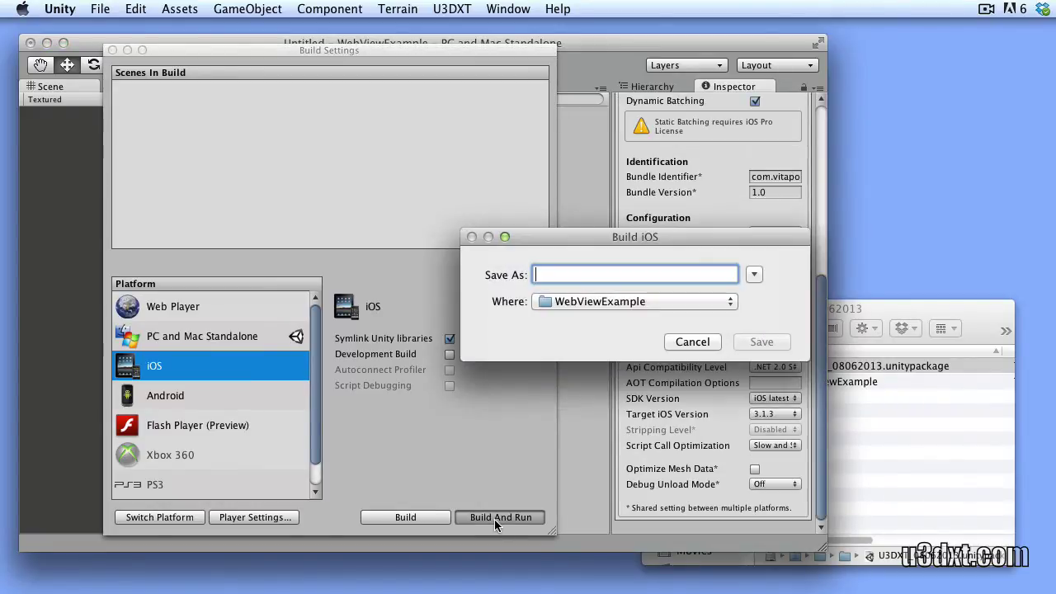
{"action": "type", "text": "build"}
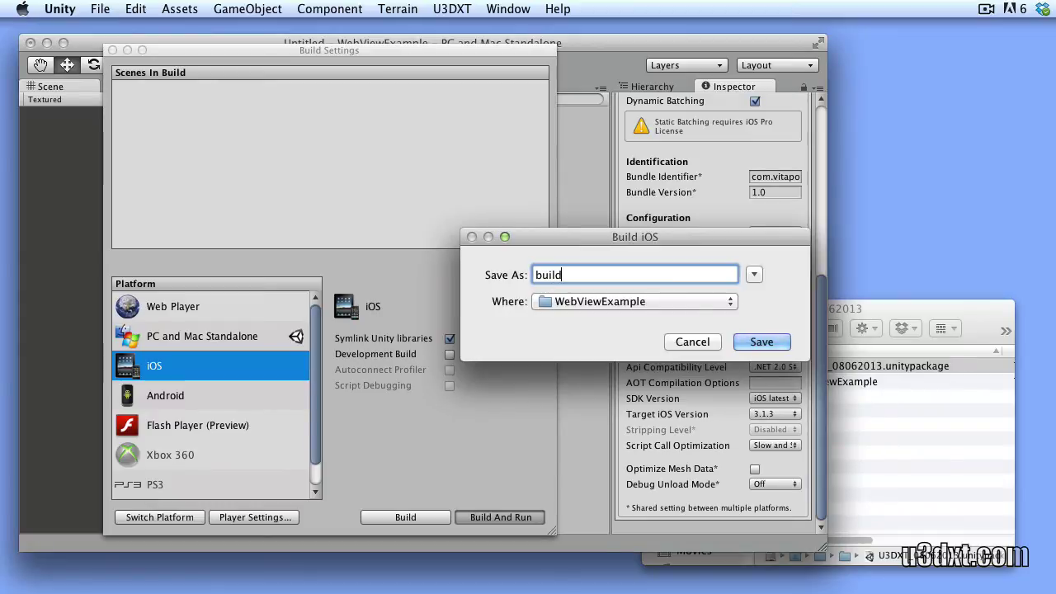
{"action": "key", "text": "Return"}
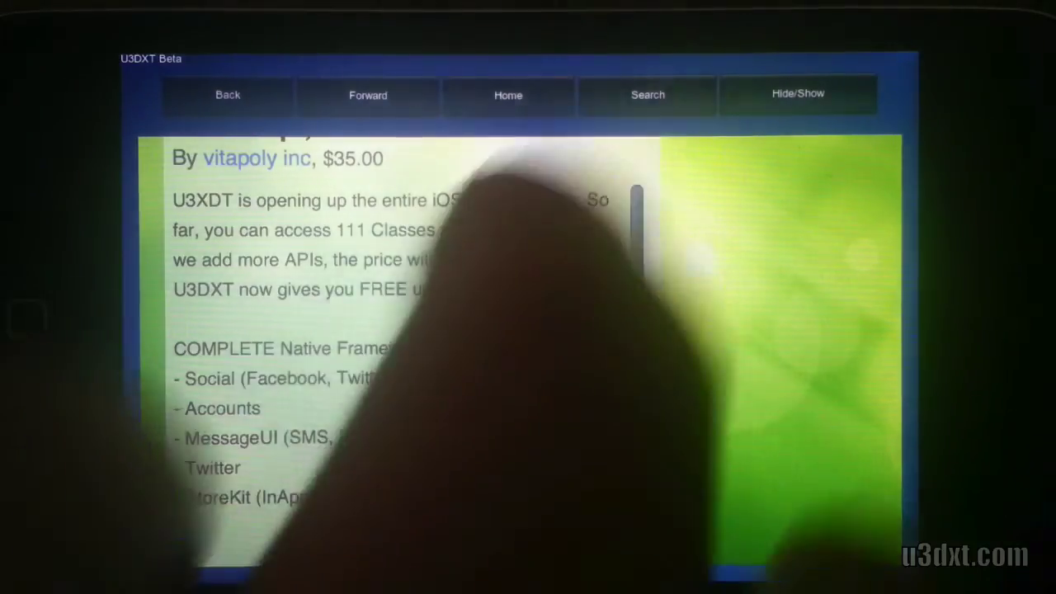
Scroll the iPad web view and focus the Google search field.
{"action": "left_click_drag", "start_coordinate": [635, 330], "coordinate": [635, 124]}
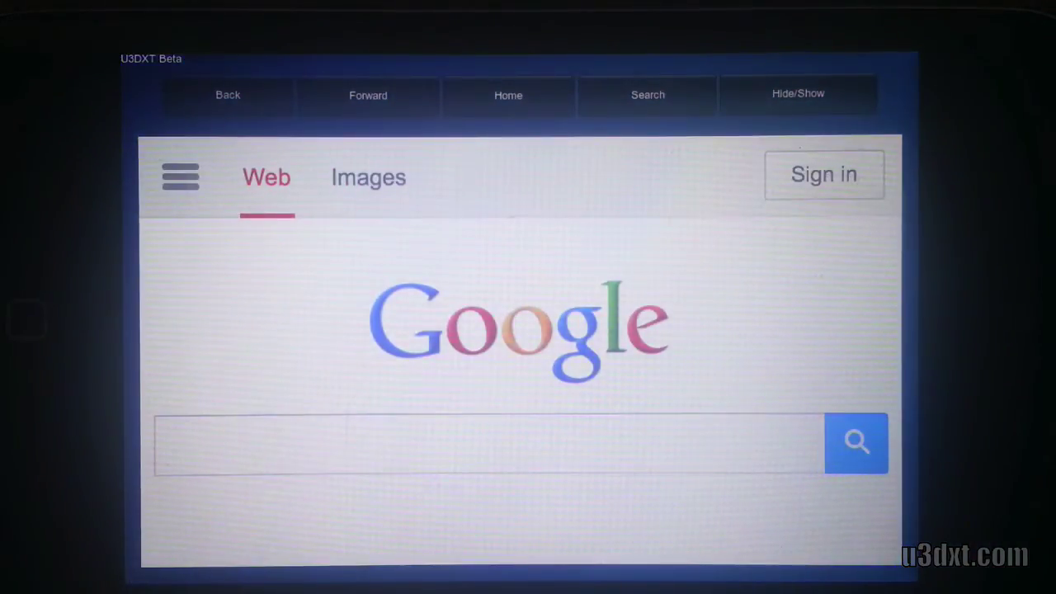
{"action": "left_click", "coordinate": [248, 446]}
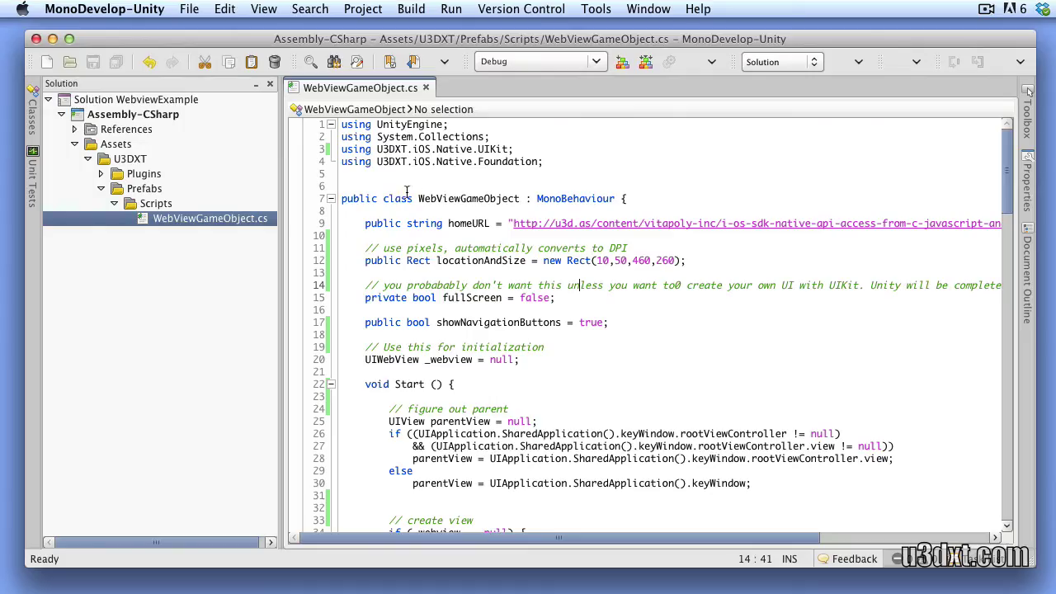
{"action": "left_click", "coordinate": [437, 223]}
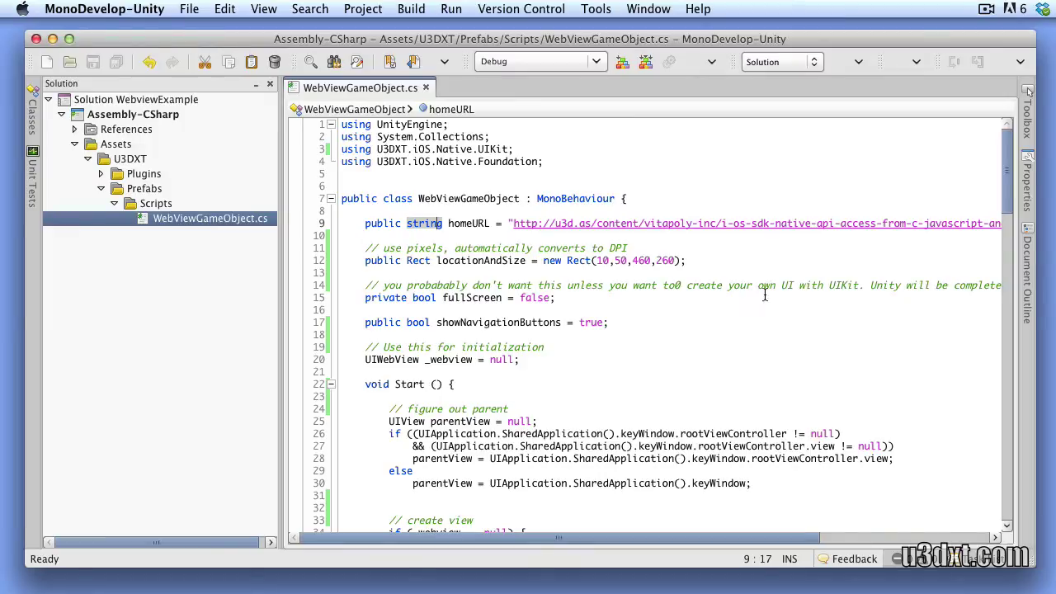
{"action": "triple_click", "coordinate": [436, 151]}
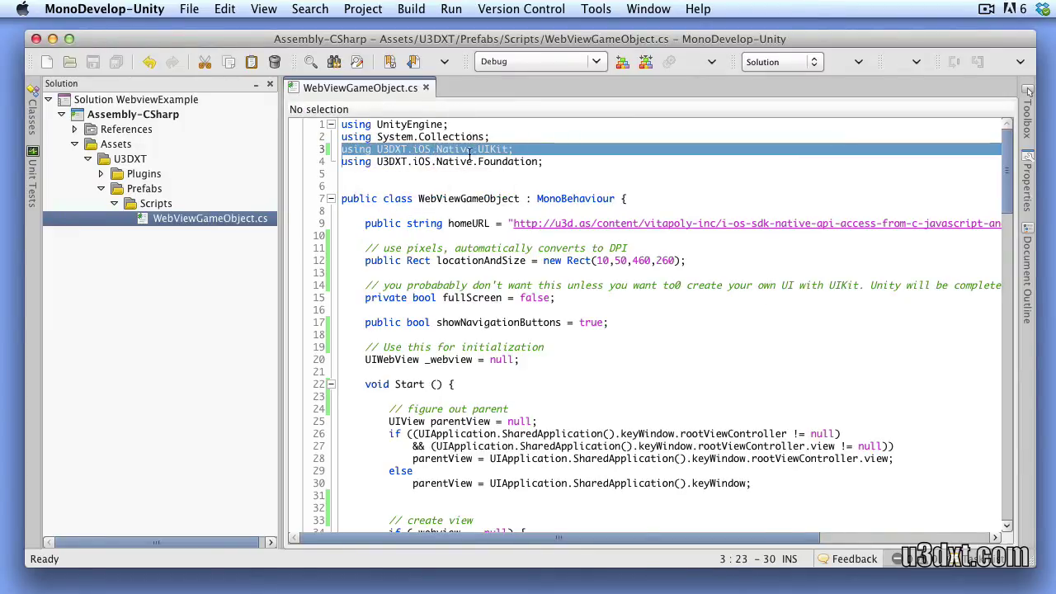
{"action": "double_click", "coordinate": [454, 161]}
{"action": "triple_click", "coordinate": [466, 160]}
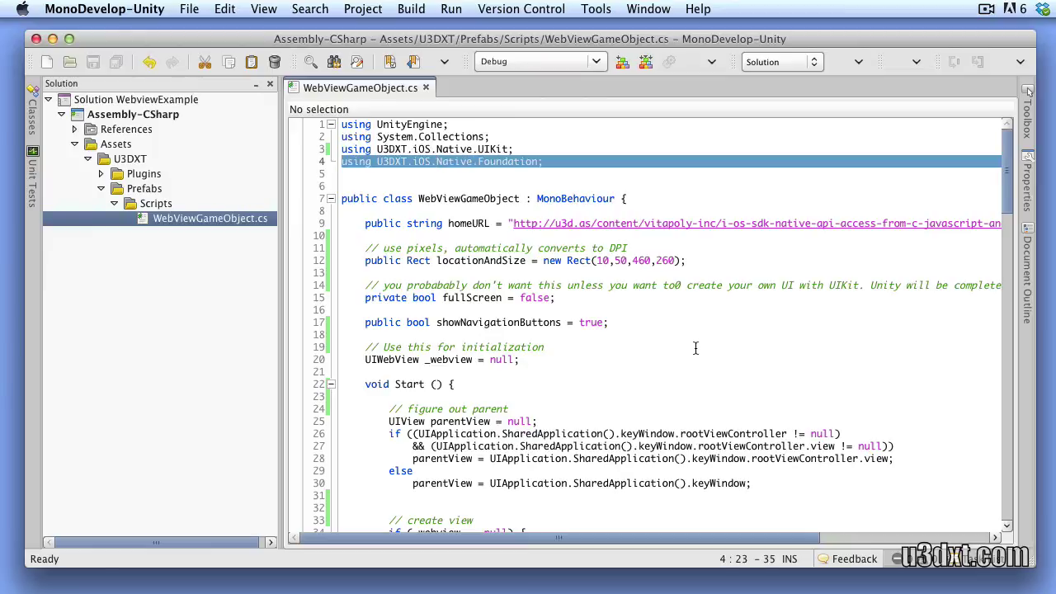
{"action": "left_click", "coordinate": [596, 283]}
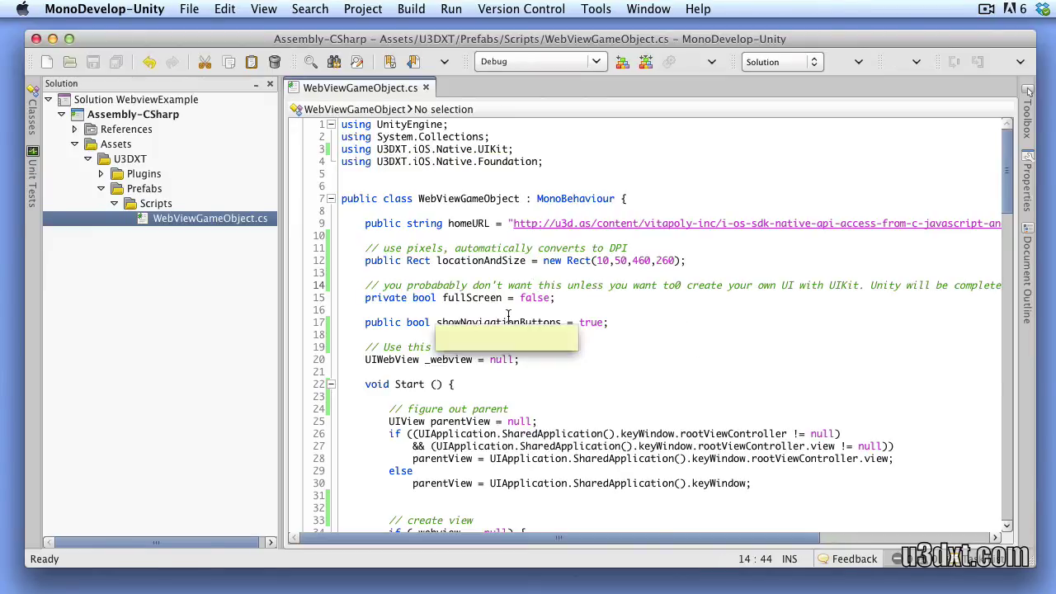
Review the Start method's parentView key-window and add-subview lines.
{"action": "scroll", "coordinate": [505, 315], "scroll_direction": "down", "scroll_amount": 8}
{"action": "scroll", "coordinate": [504, 316], "scroll_direction": "up", "scroll_amount": 4}
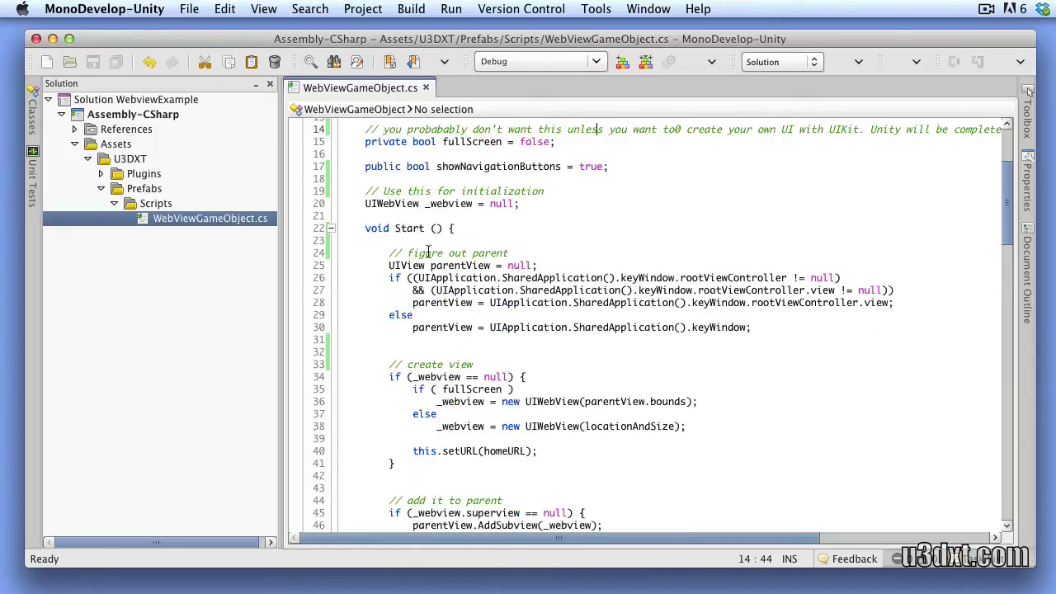
{"action": "scroll", "coordinate": [427, 249], "scroll_direction": "down", "scroll_amount": 6}
{"action": "scroll", "coordinate": [427, 249], "scroll_direction": "up", "scroll_amount": 2}
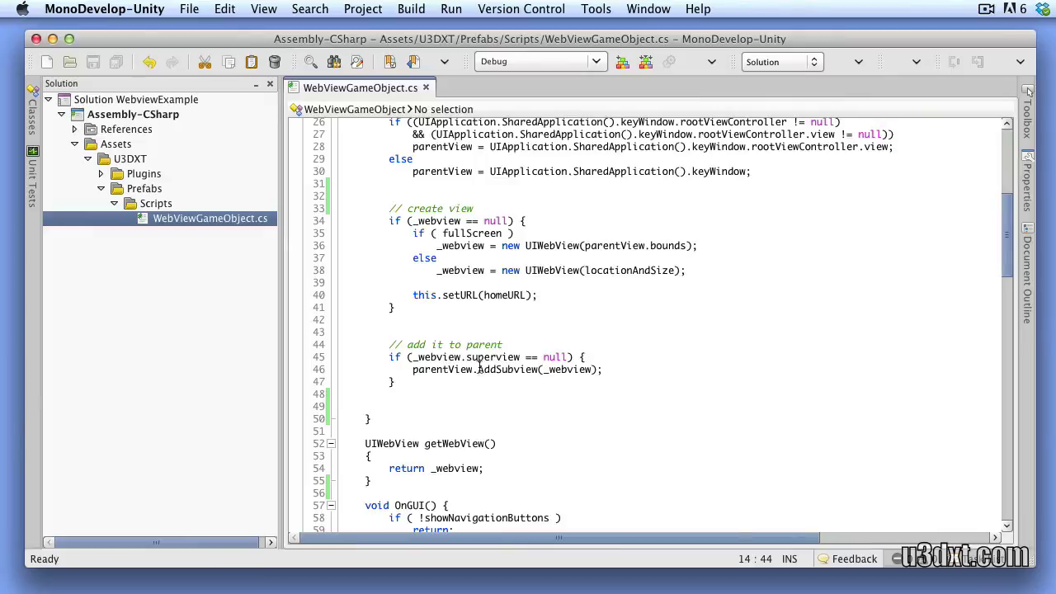
{"action": "triple_click", "coordinate": [552, 179]}
{"action": "triple_click", "coordinate": [553, 170]}
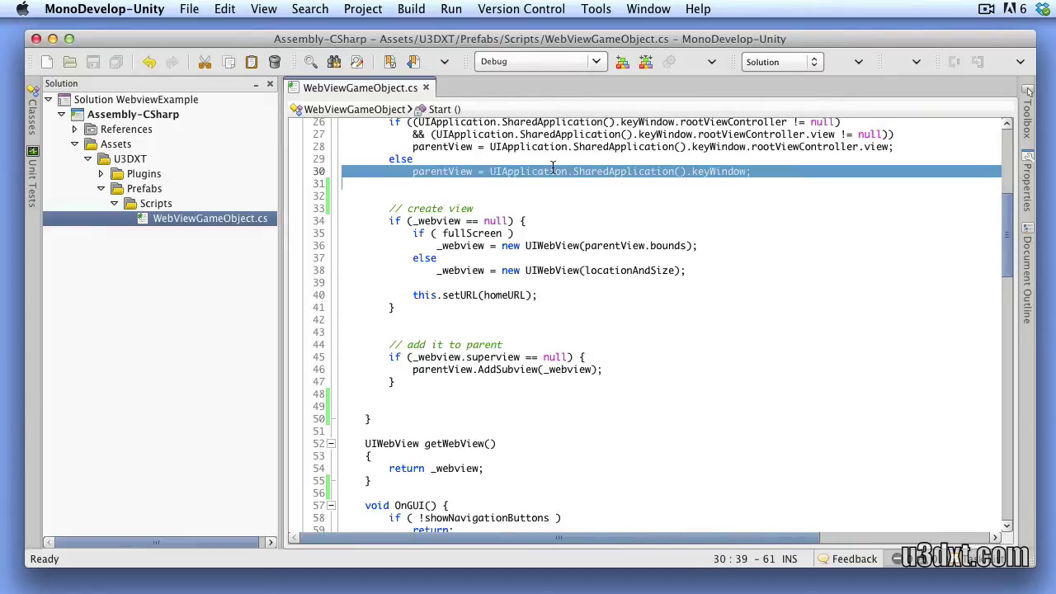
{"action": "triple_click", "coordinate": [557, 370]}
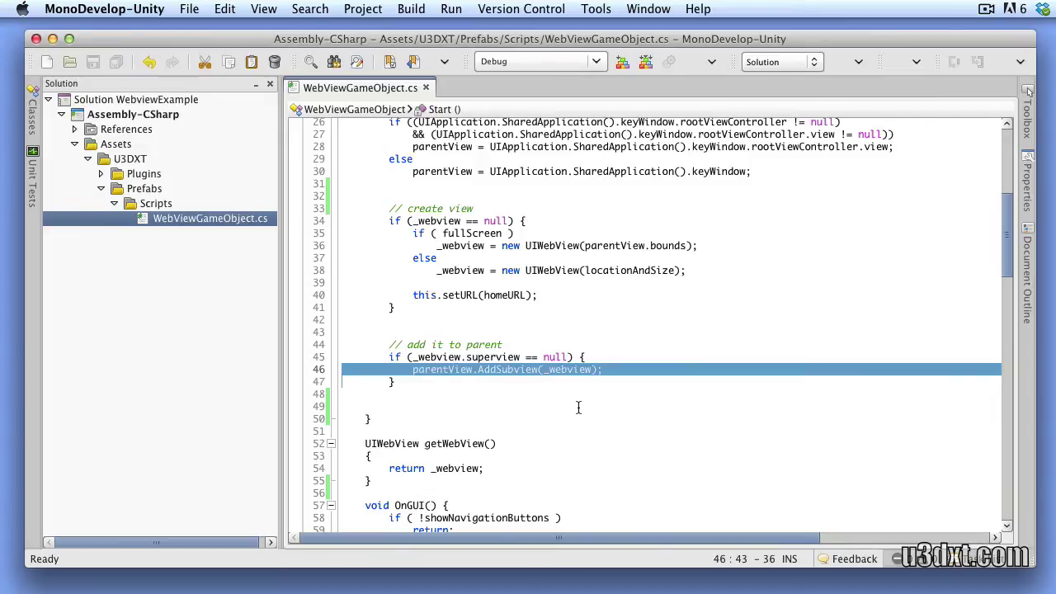
Scroll down to setURL and place the cursor after its lock block.
{"action": "scroll", "coordinate": [578, 407], "scroll_direction": "down", "scroll_amount": 7}
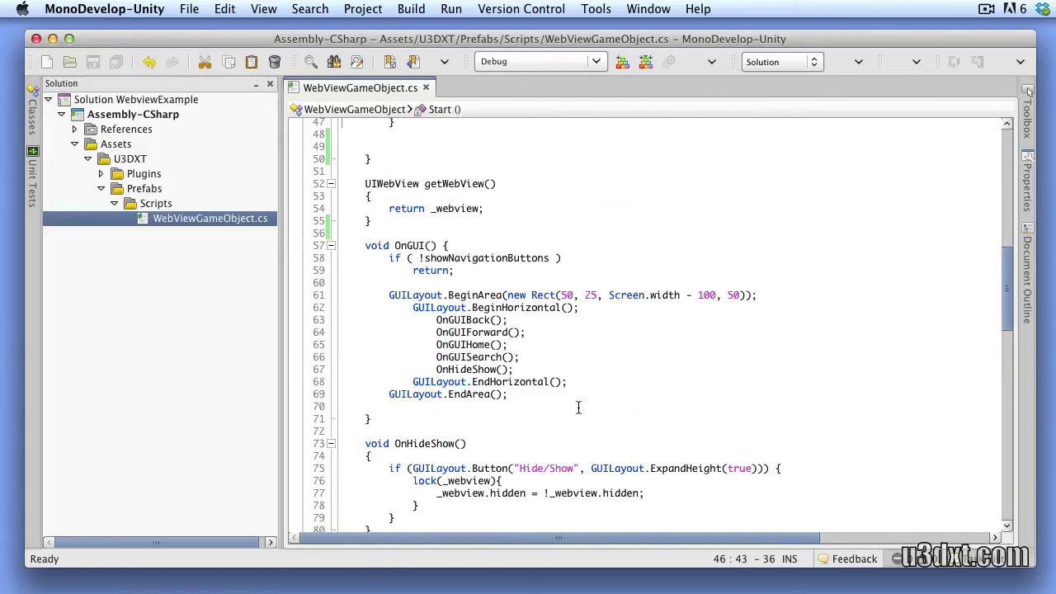
{"action": "scroll", "coordinate": [578, 407], "scroll_direction": "down", "scroll_amount": 2}
{"action": "scroll", "coordinate": [578, 407], "scroll_direction": "down", "scroll_amount": 7}
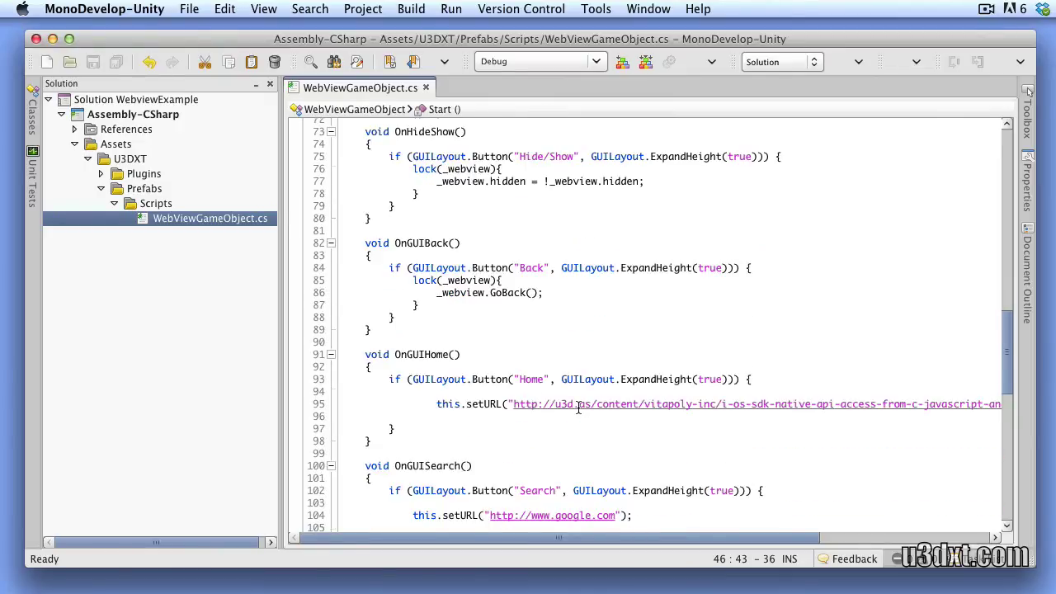
{"action": "scroll", "coordinate": [578, 408], "scroll_direction": "down", "scroll_amount": 4}
{"action": "scroll", "coordinate": [578, 407], "scroll_direction": "down", "scroll_amount": 11}
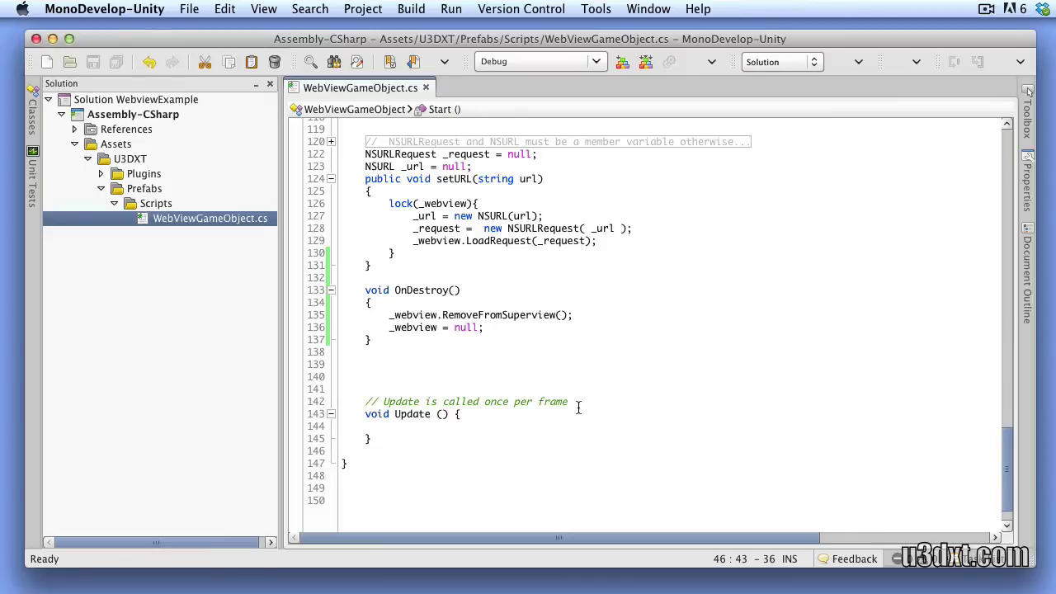
{"action": "left_click", "coordinate": [454, 254]}
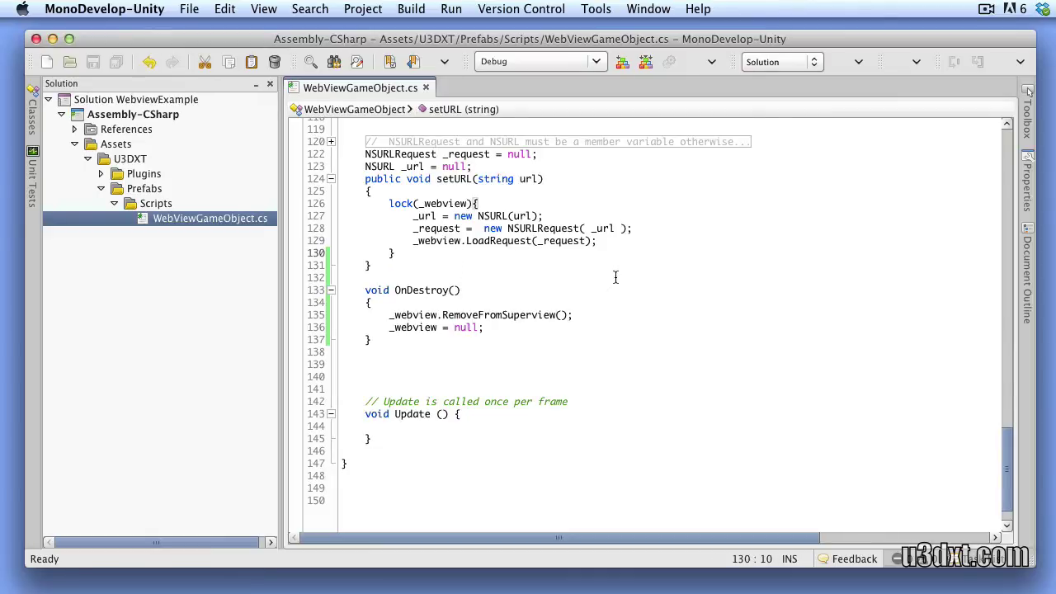
Type _webview. in setURL and read completion tooltips from IsNil through opaque.
{"action": "key", "text": "Return"}
{"action": "key", "text": "Return"}
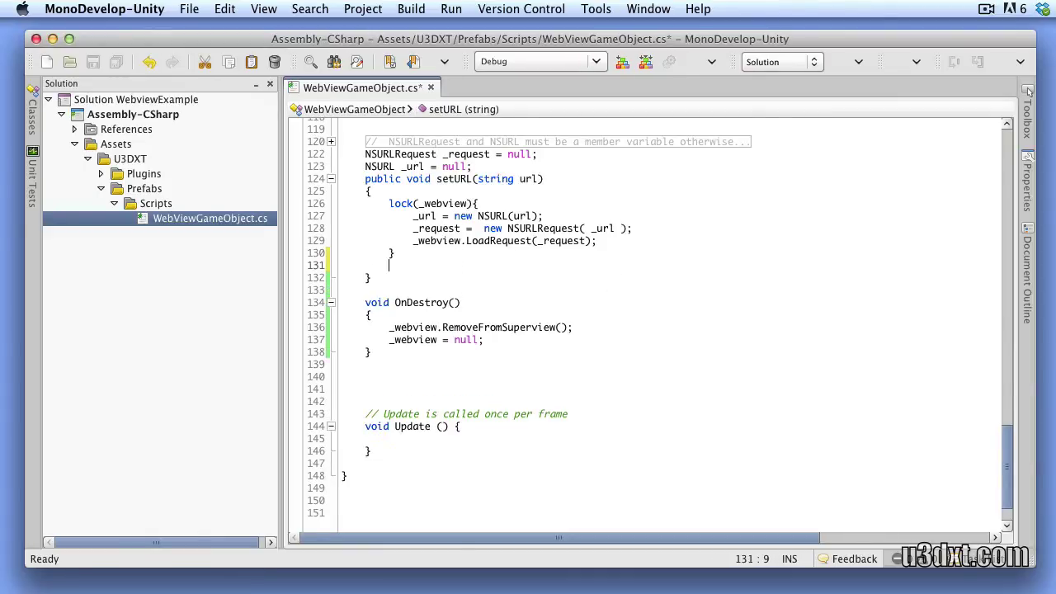
{"action": "type", "text": "_we"}
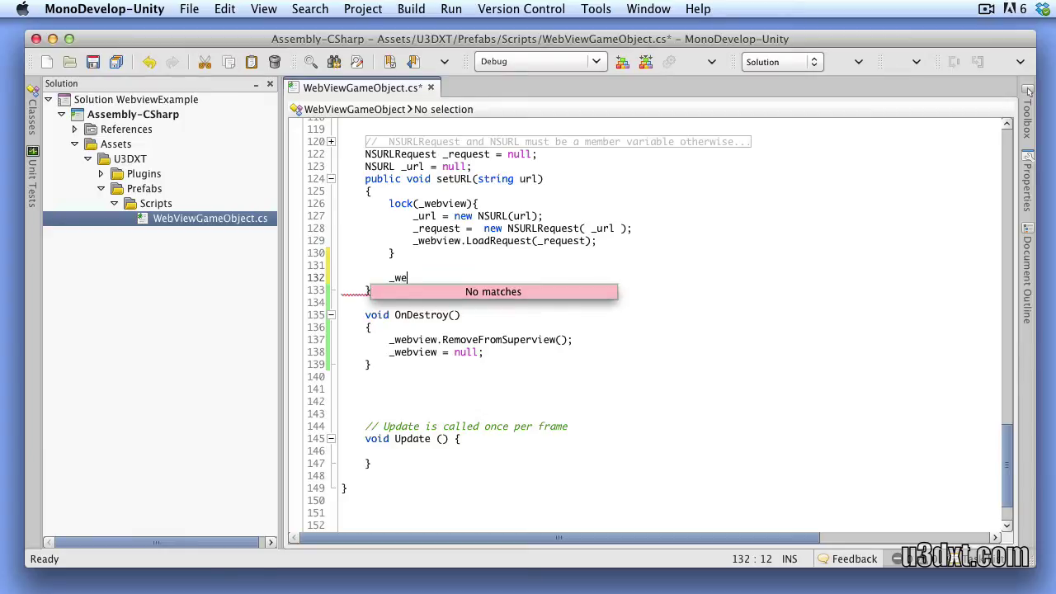
{"action": "type", "text": "bview."}
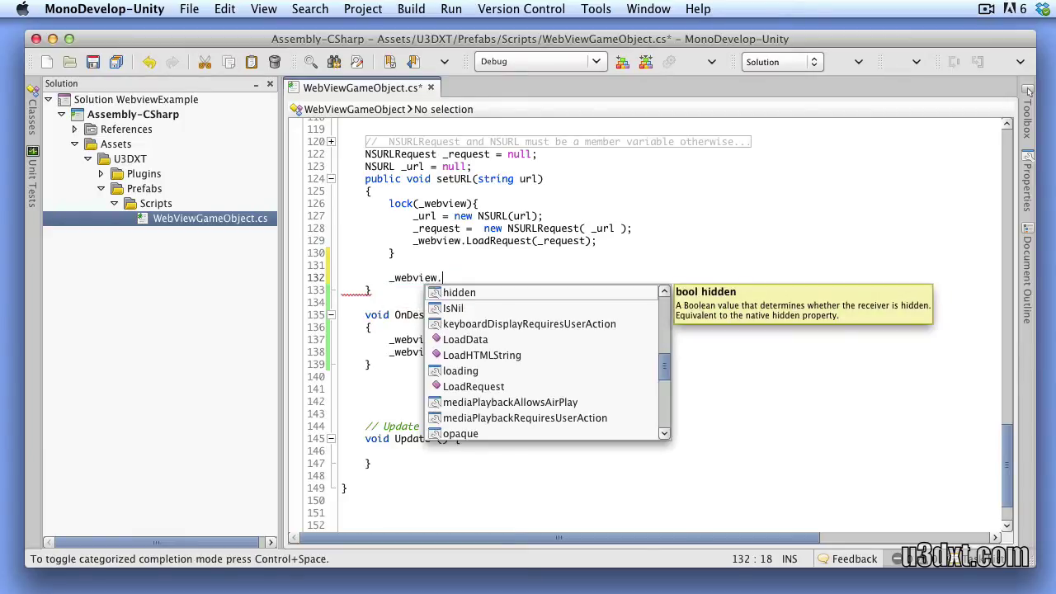
{"action": "key", "text": "Down"}
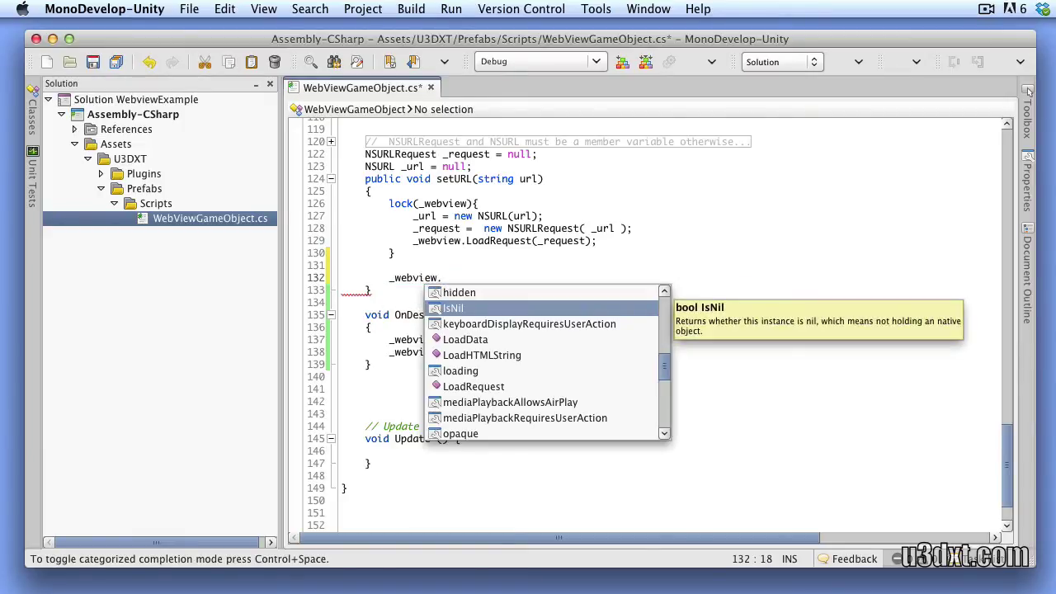
{"action": "key", "text": "Down"}
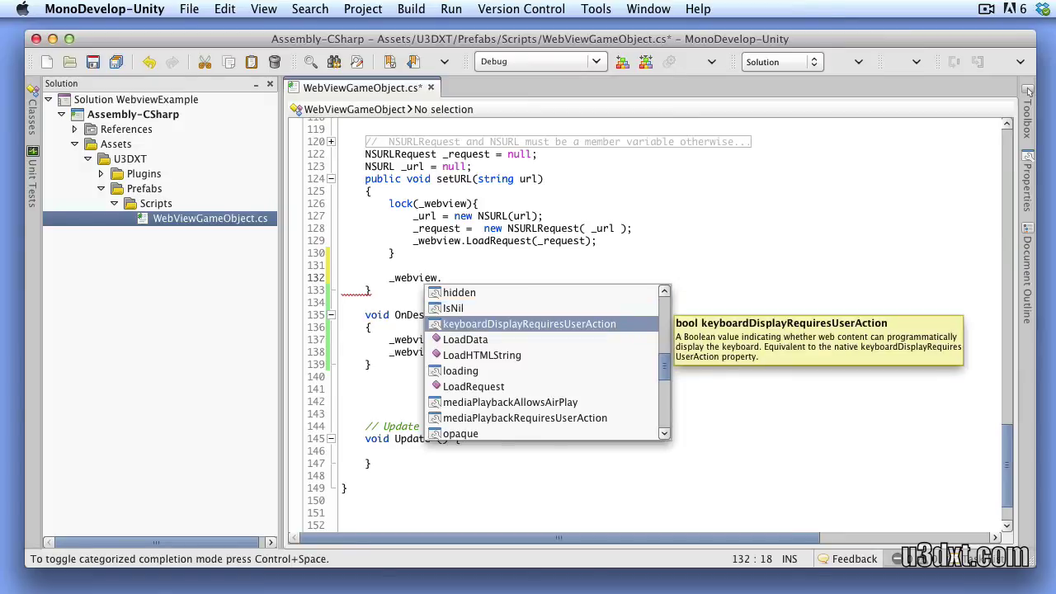
{"action": "key", "text": "Down"}
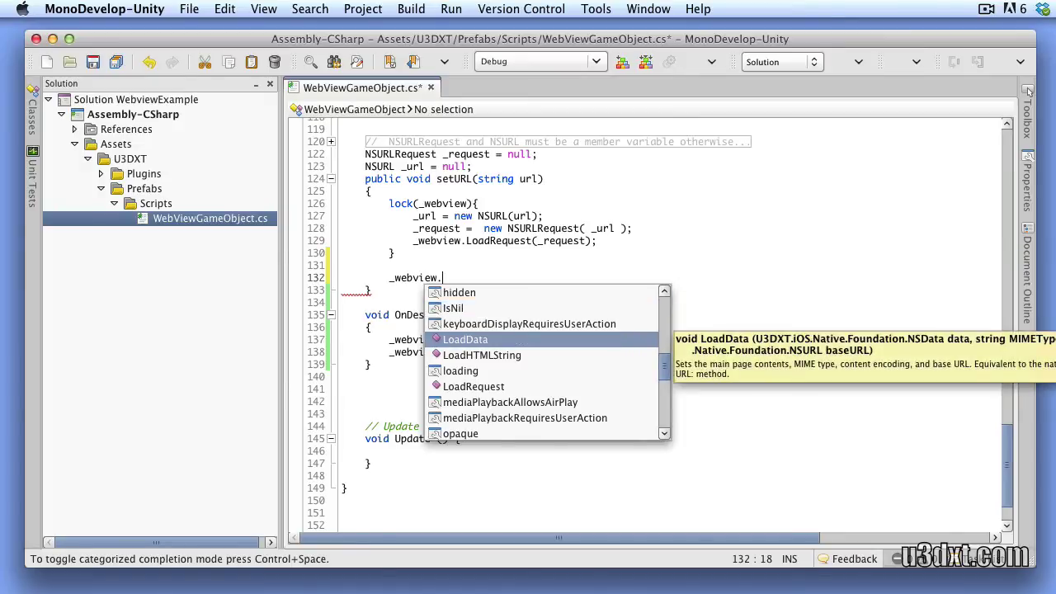
{"action": "key", "text": "Down"}
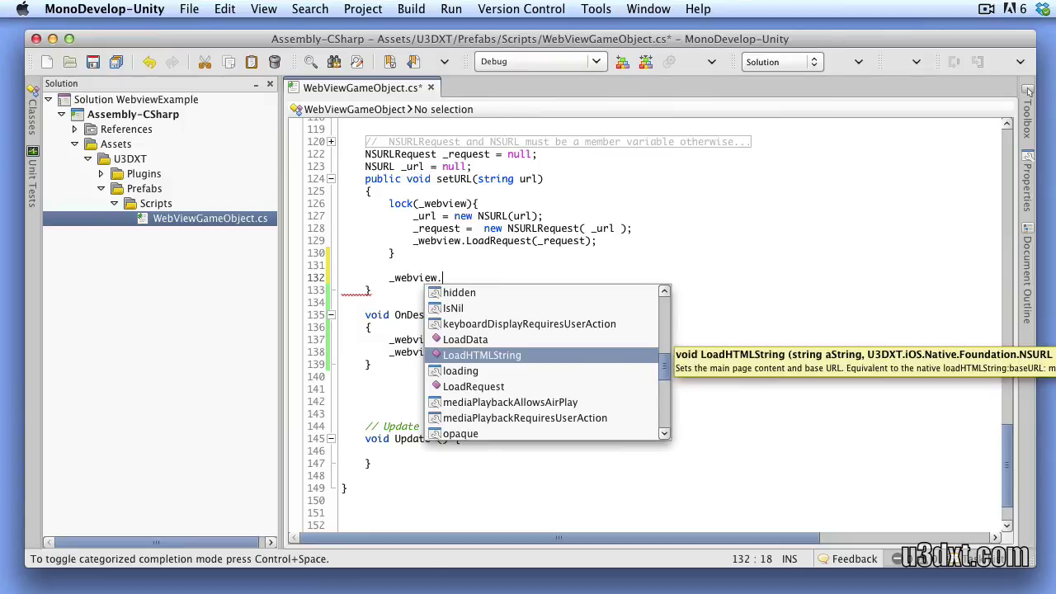
{"action": "key", "text": "Down"}
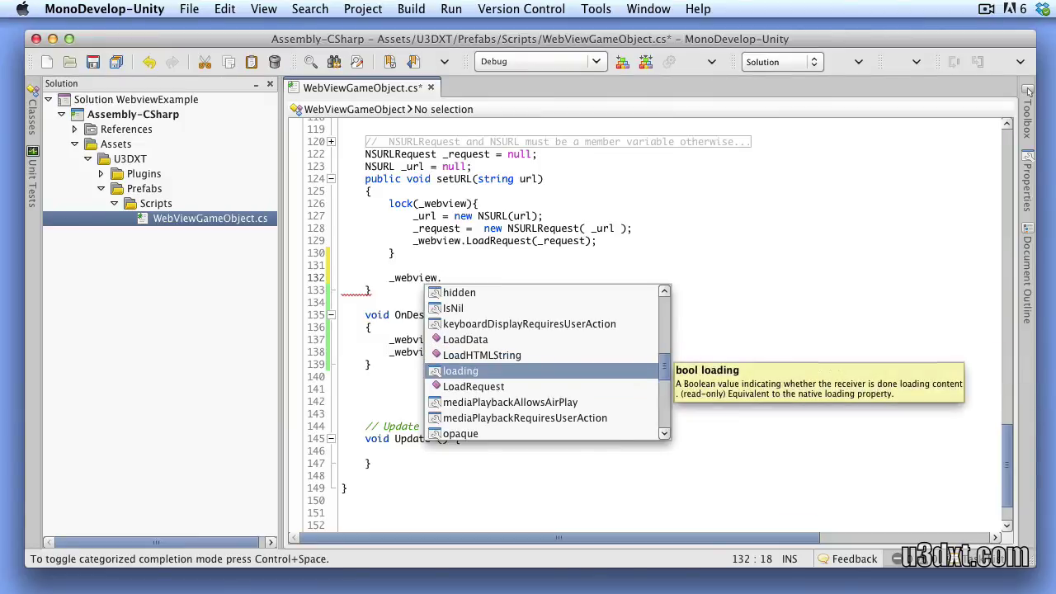
{"action": "key", "text": "Down"}
{"action": "key", "text": "Down"}
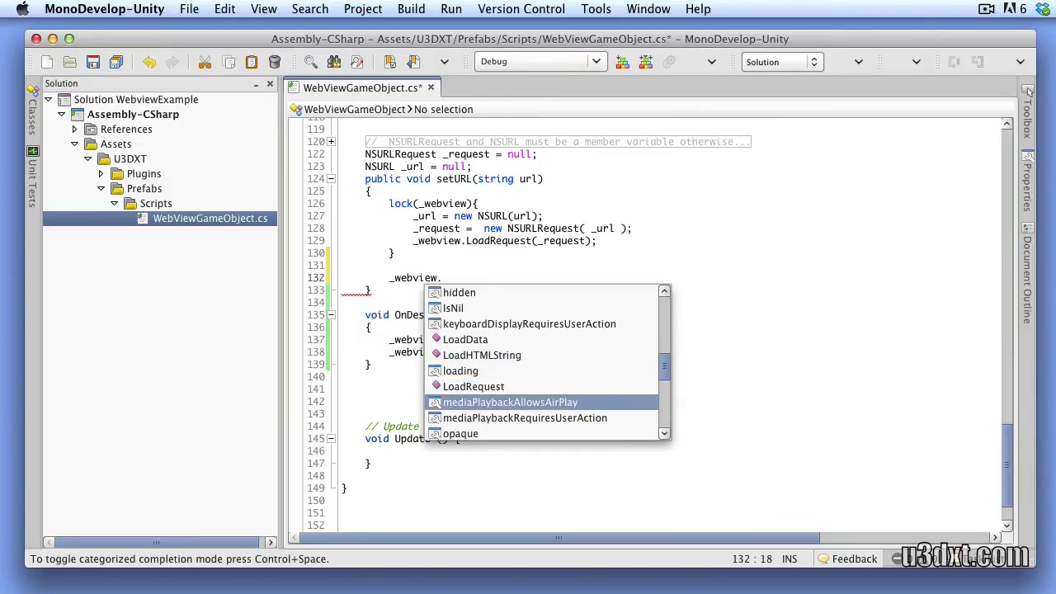
{"action": "key", "text": "Down"}
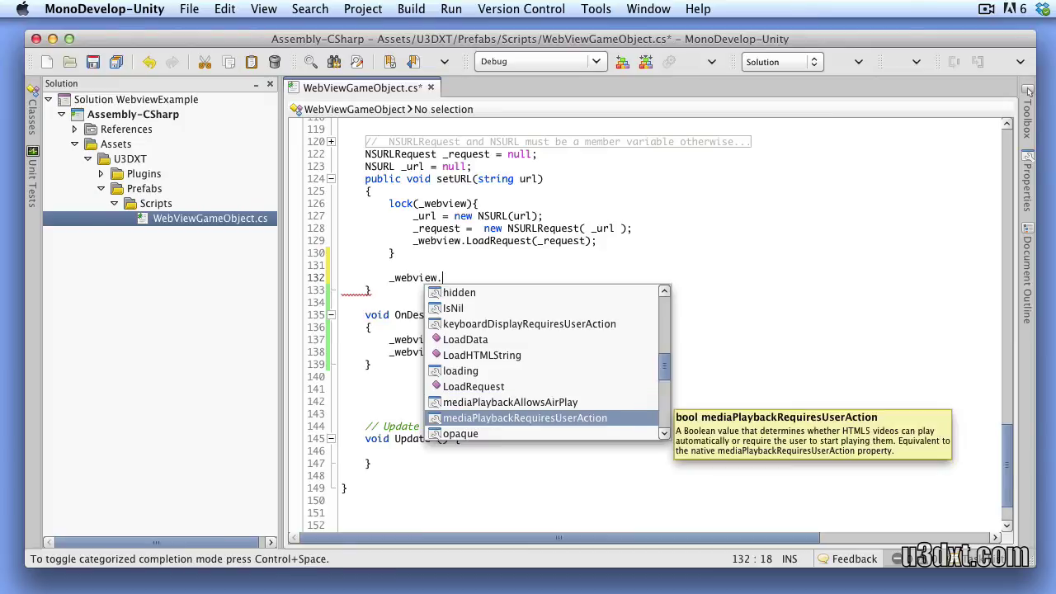
{"action": "key", "text": "Down"}
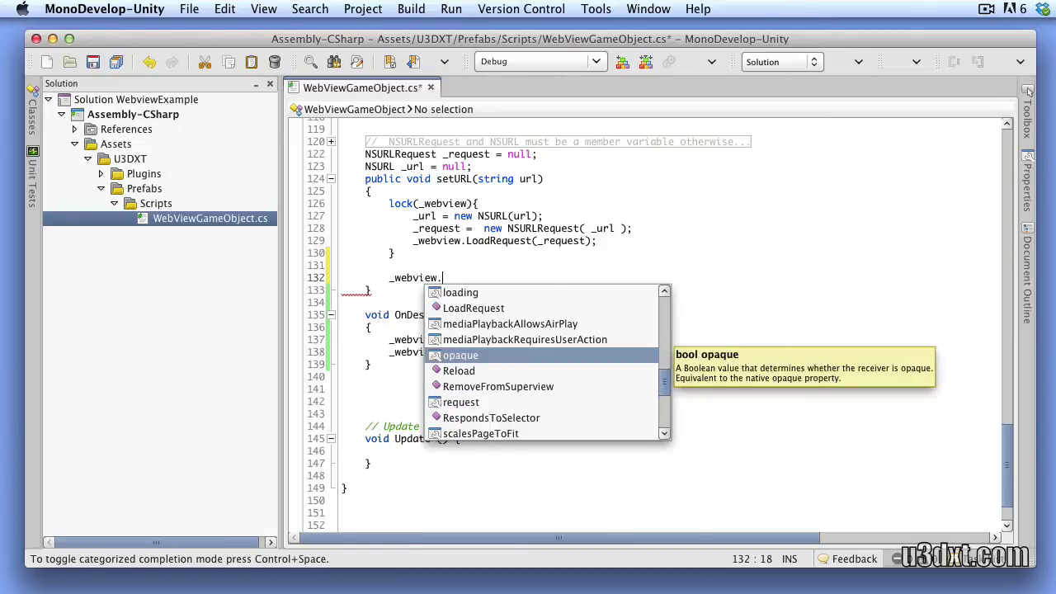
{"action": "key", "text": "Down"}
{"action": "key", "text": "Down"}
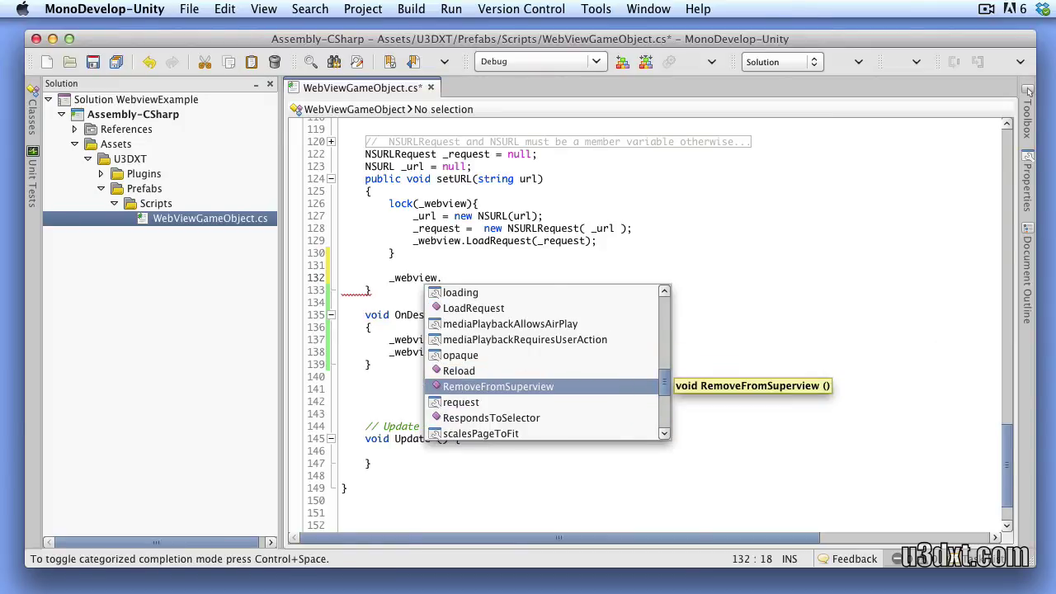
Read UIWebView member tooltips from RespondsToSelector through StopLoading, Uuid and window.
{"action": "key", "text": "Down"}
{"action": "key", "text": "Down"}
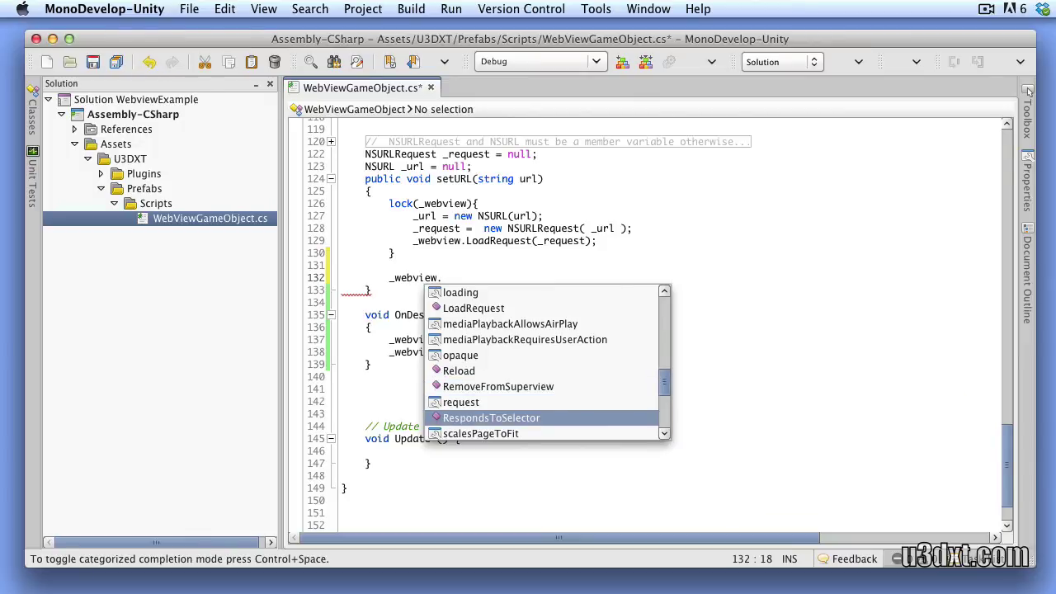
{"action": "key", "text": "Down"}
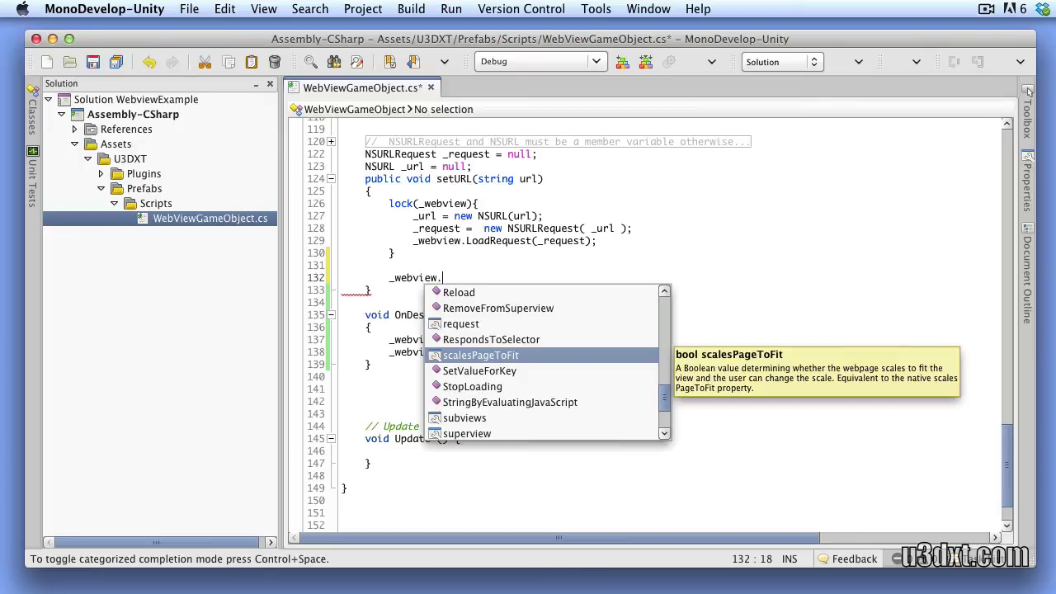
{"action": "key", "text": "Down"}
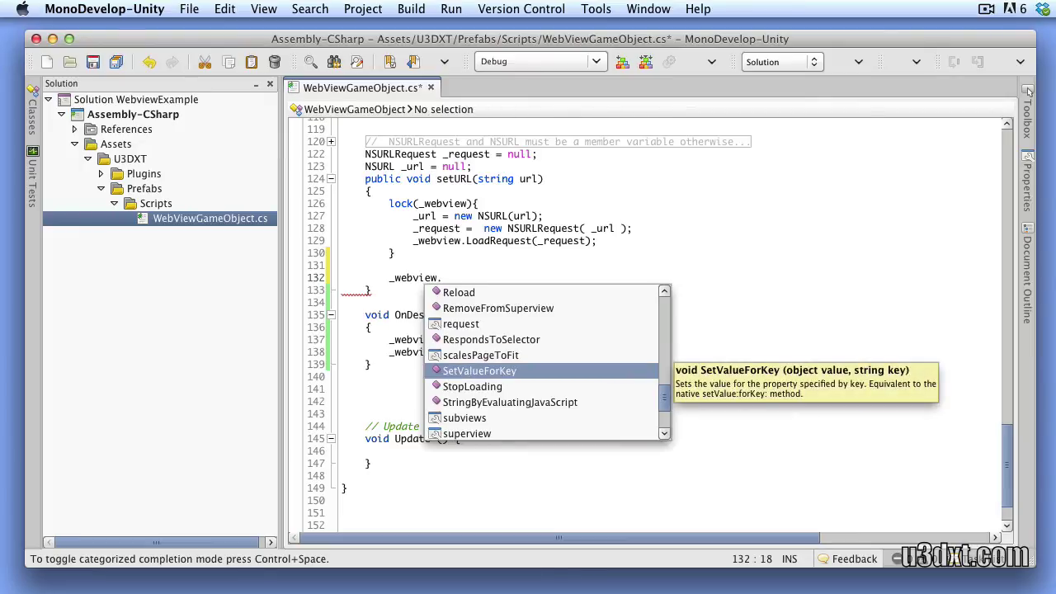
{"action": "key", "text": "Down"}
{"action": "key", "text": "Down"}
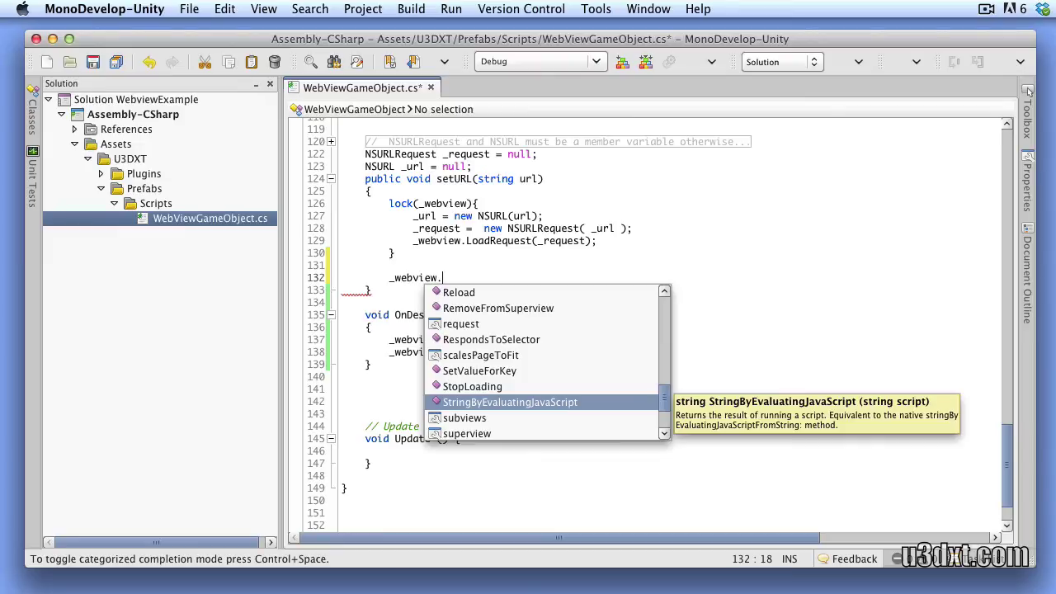
{"action": "key", "text": "Down"}
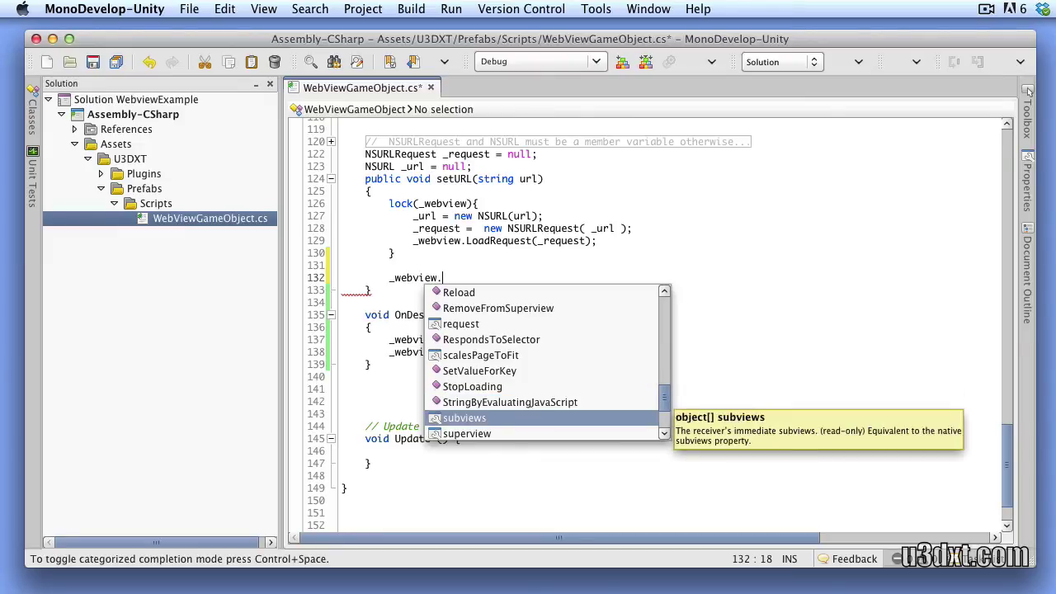
{"action": "key", "text": "Down"}
{"action": "key", "text": "Down"}
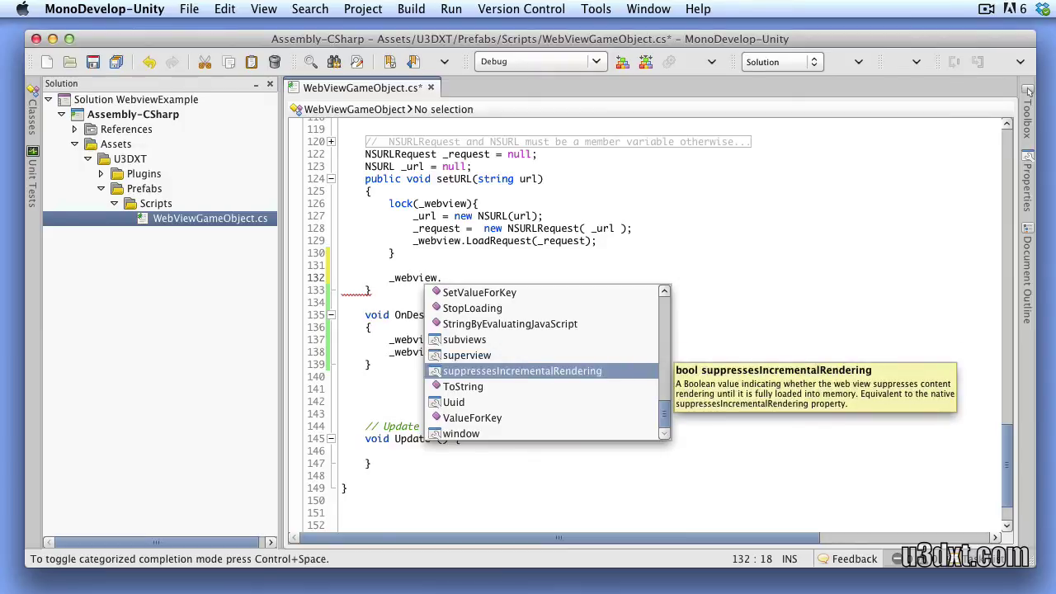
{"action": "key", "text": "Down"}
{"action": "key", "text": "Down"}
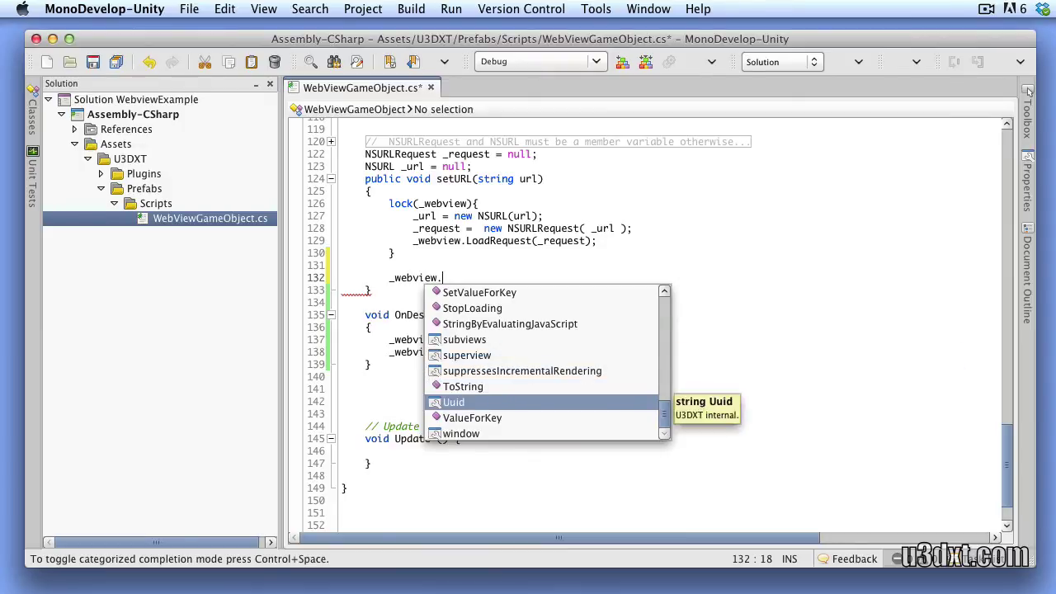
{"action": "key", "text": "Down"}
{"action": "key", "text": "Down"}
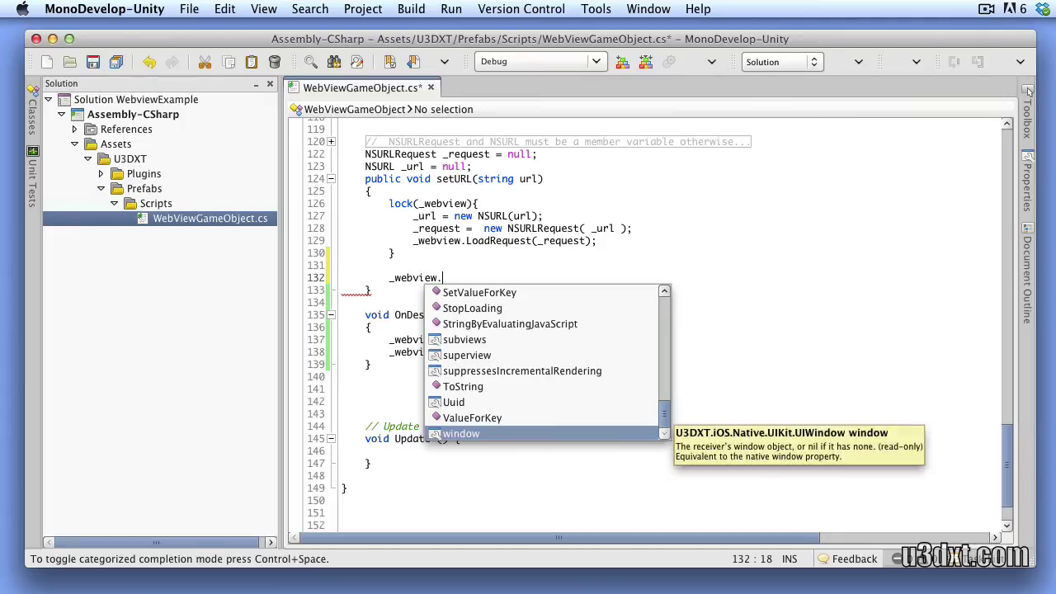